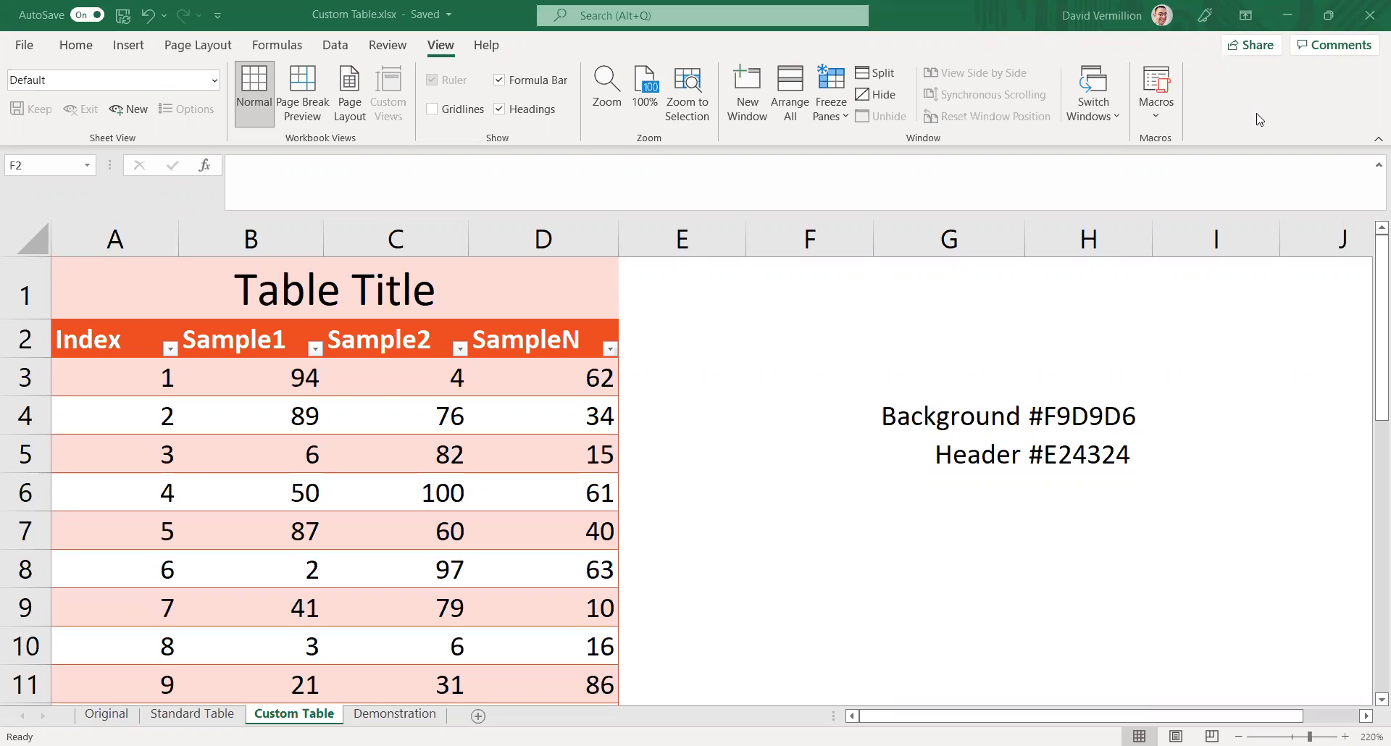
Step: Examine the finished table's header row and the header colour code beside it on the Custom Table sheet
{"action": "left_click", "coordinate": [602, 325]}
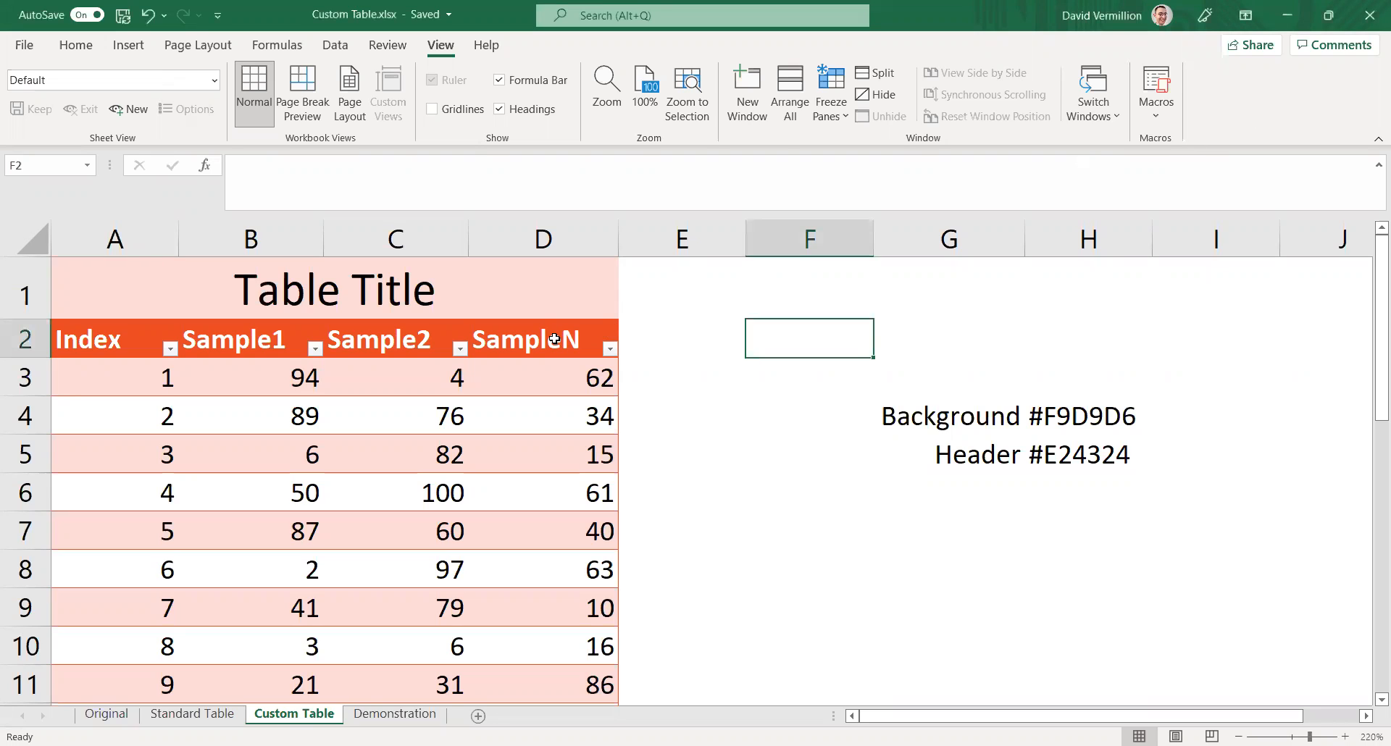
{"action": "left_click", "coordinate": [555, 339]}
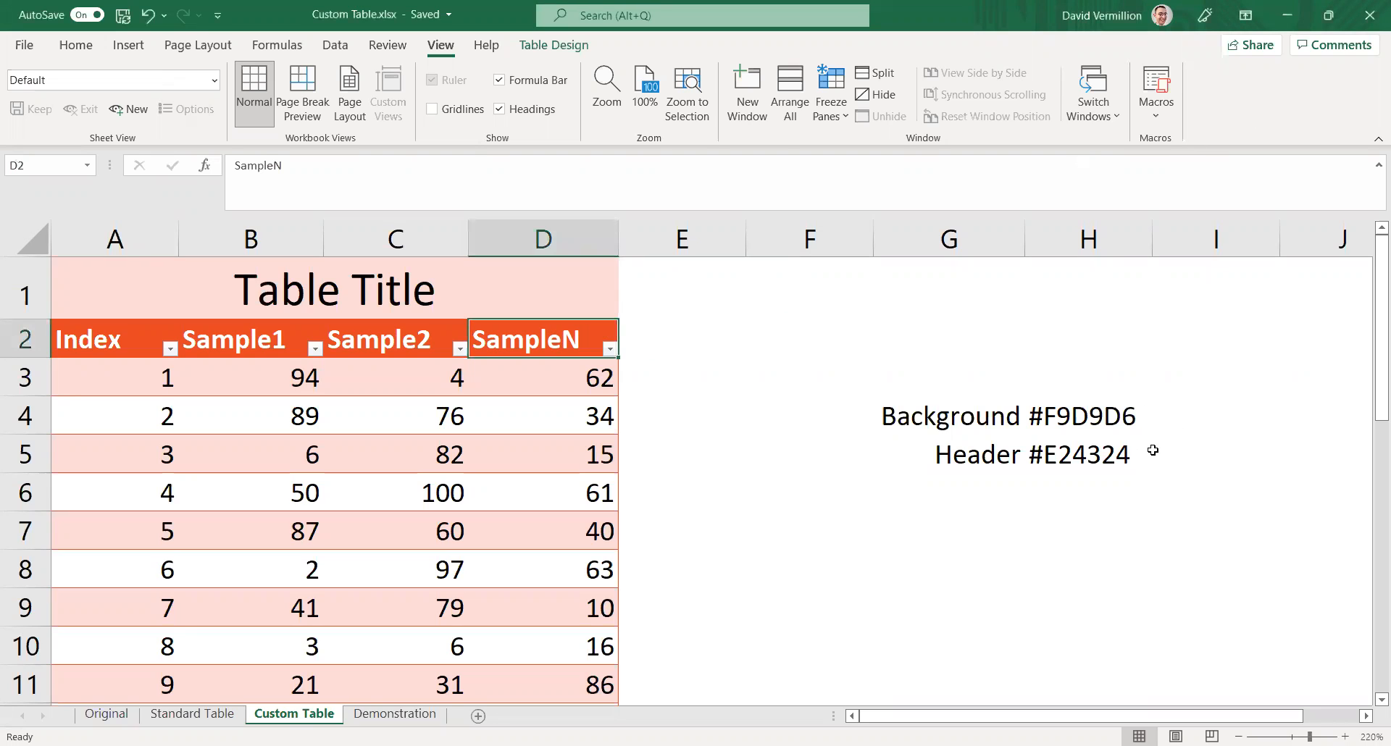
{"action": "left_click", "coordinate": [1095, 455]}
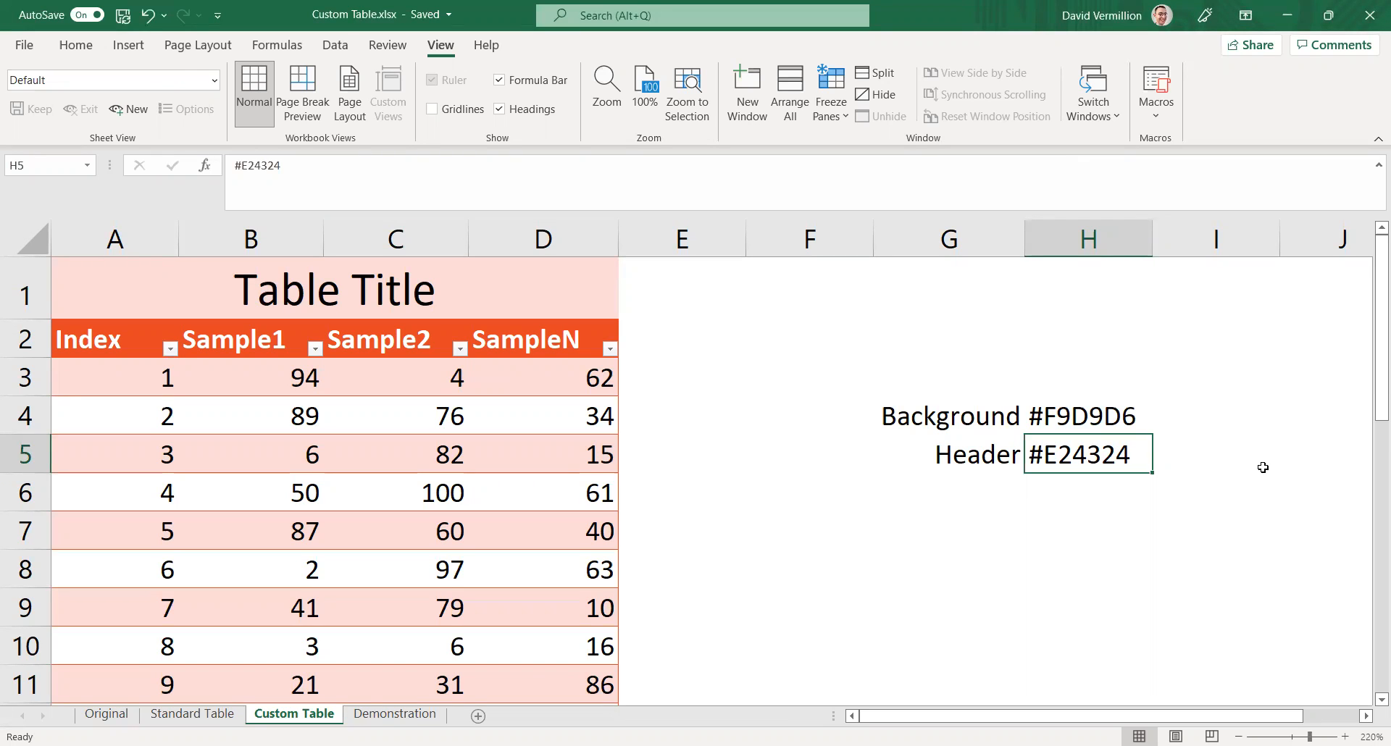
Step: Examine the header cells of the unformatted data and the empty row above them on the Original sheet
{"action": "left_click", "coordinate": [107, 715]}
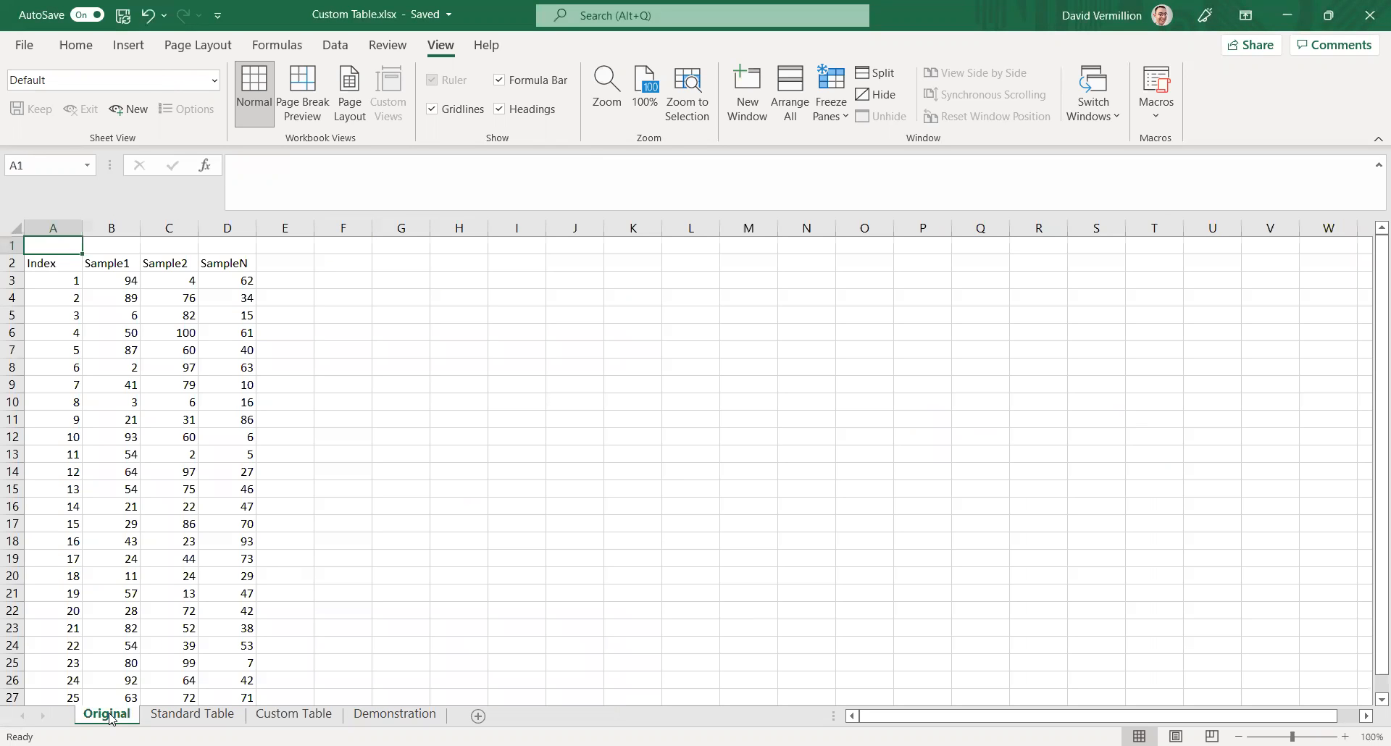
{"action": "key", "text": "Down"}
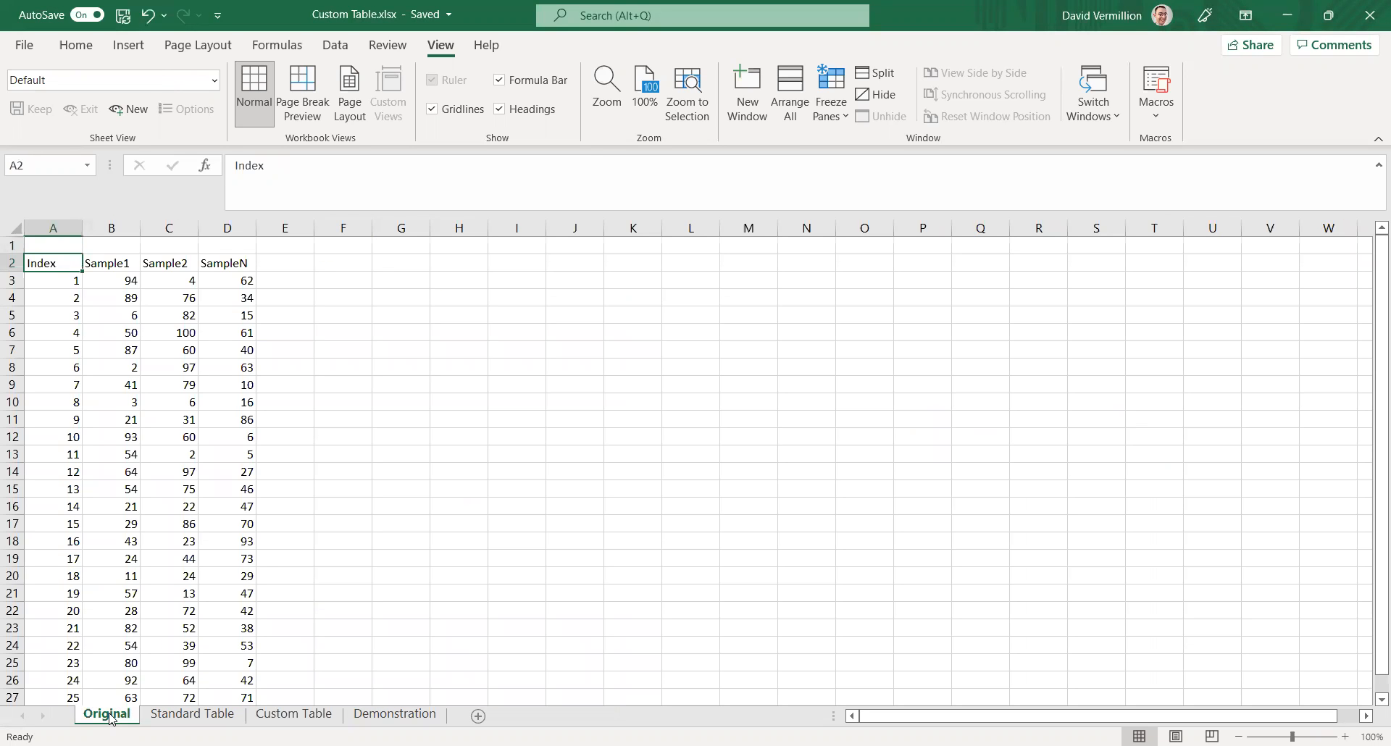
{"action": "key", "text": "Right"}
{"action": "key", "text": "Right"}
{"action": "key", "text": "Right"}
{"action": "key", "text": "Left"}
{"action": "key", "text": "Left"}
{"action": "key", "text": "Down"}
{"action": "key", "text": "Up"}
{"action": "key", "text": "Up"}
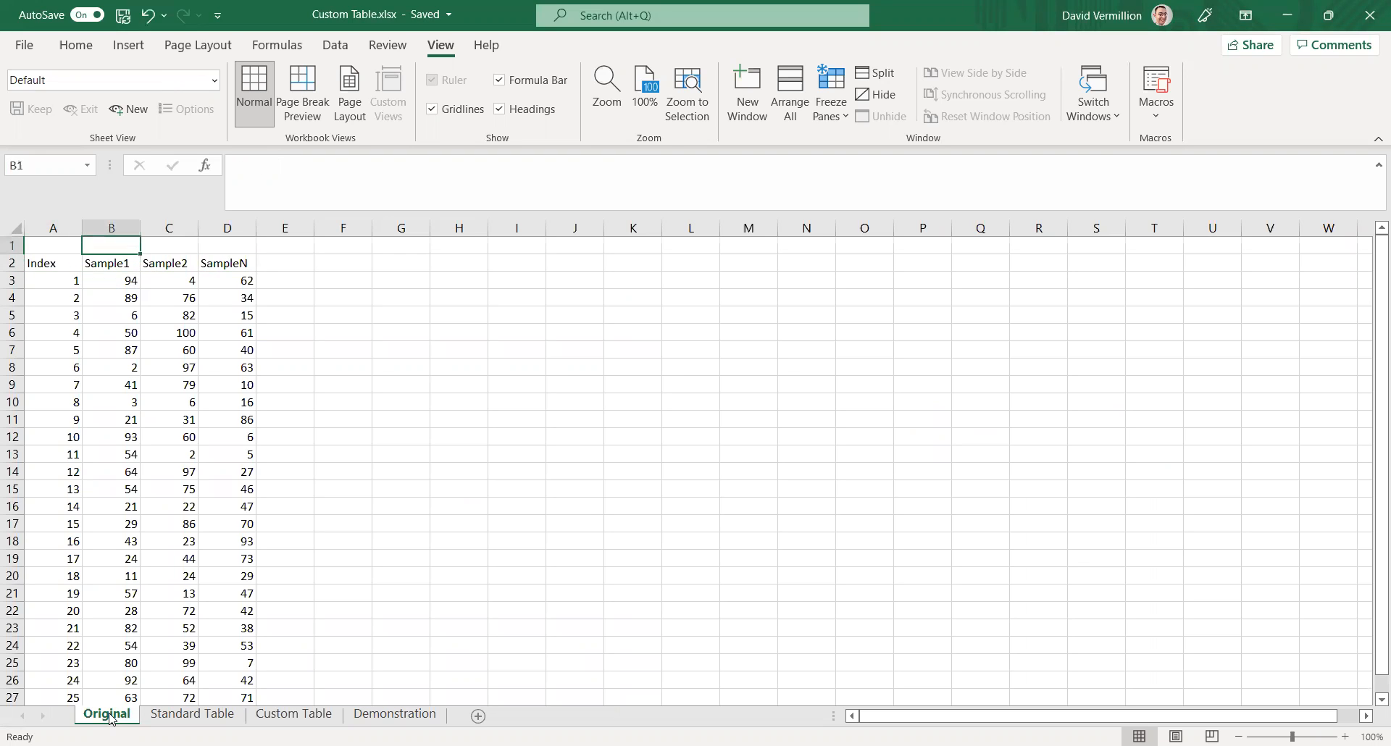
{"action": "key", "text": "Left"}
{"action": "key", "text": "Right"}
{"action": "key", "text": "Right"}
{"action": "key", "text": "Left"}
Step: Review the default-styled table on the Standard Table sheet, selecting the whole table
{"action": "left_click", "coordinate": [202, 715]}
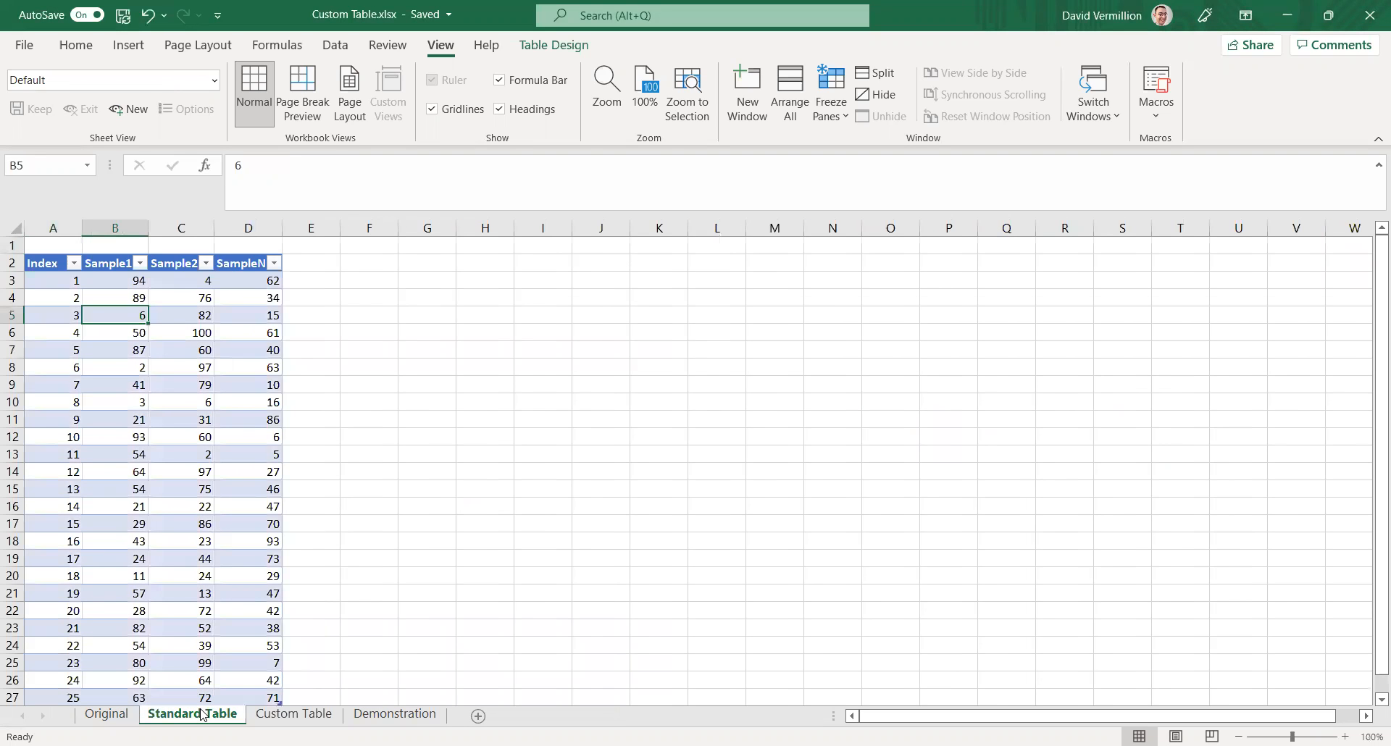
{"action": "left_click", "coordinate": [46, 261]}
{"action": "key", "text": "ctrl+a"}
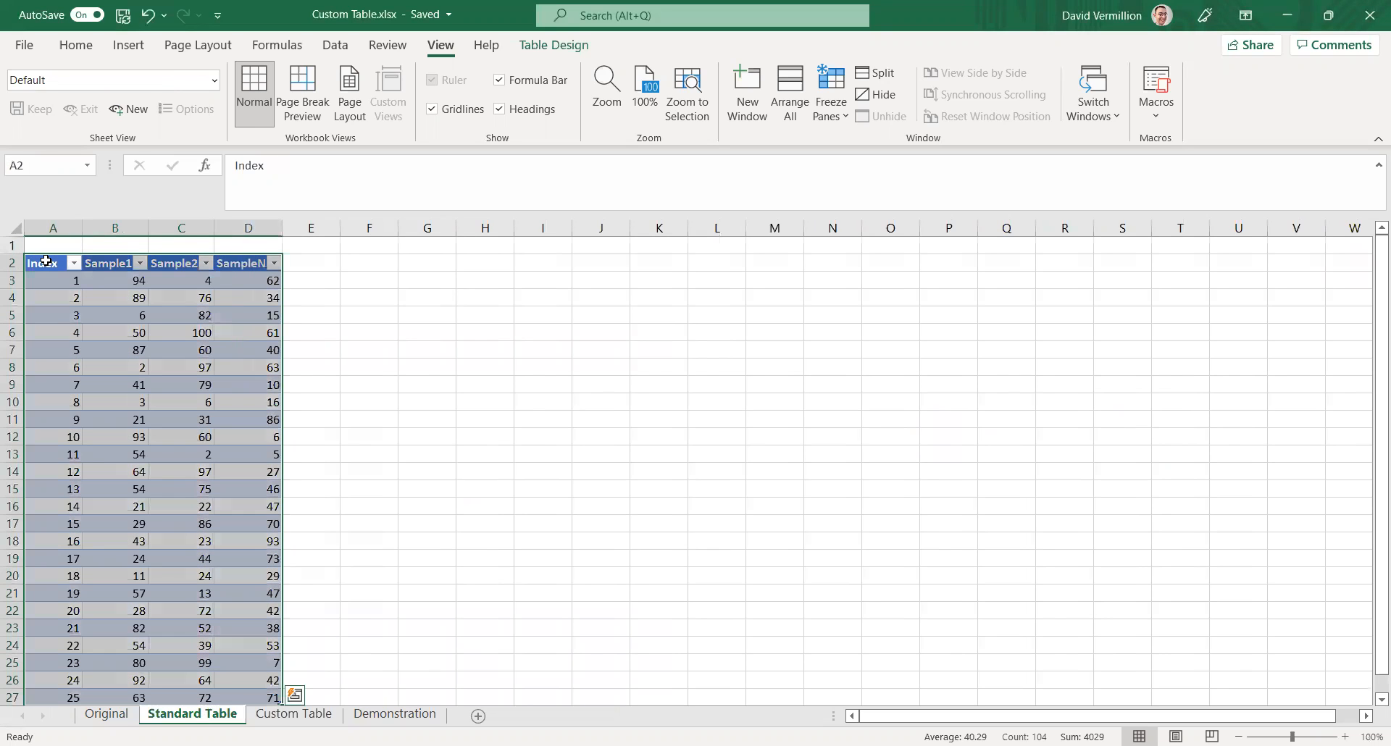
{"action": "left_click", "coordinate": [129, 46]}
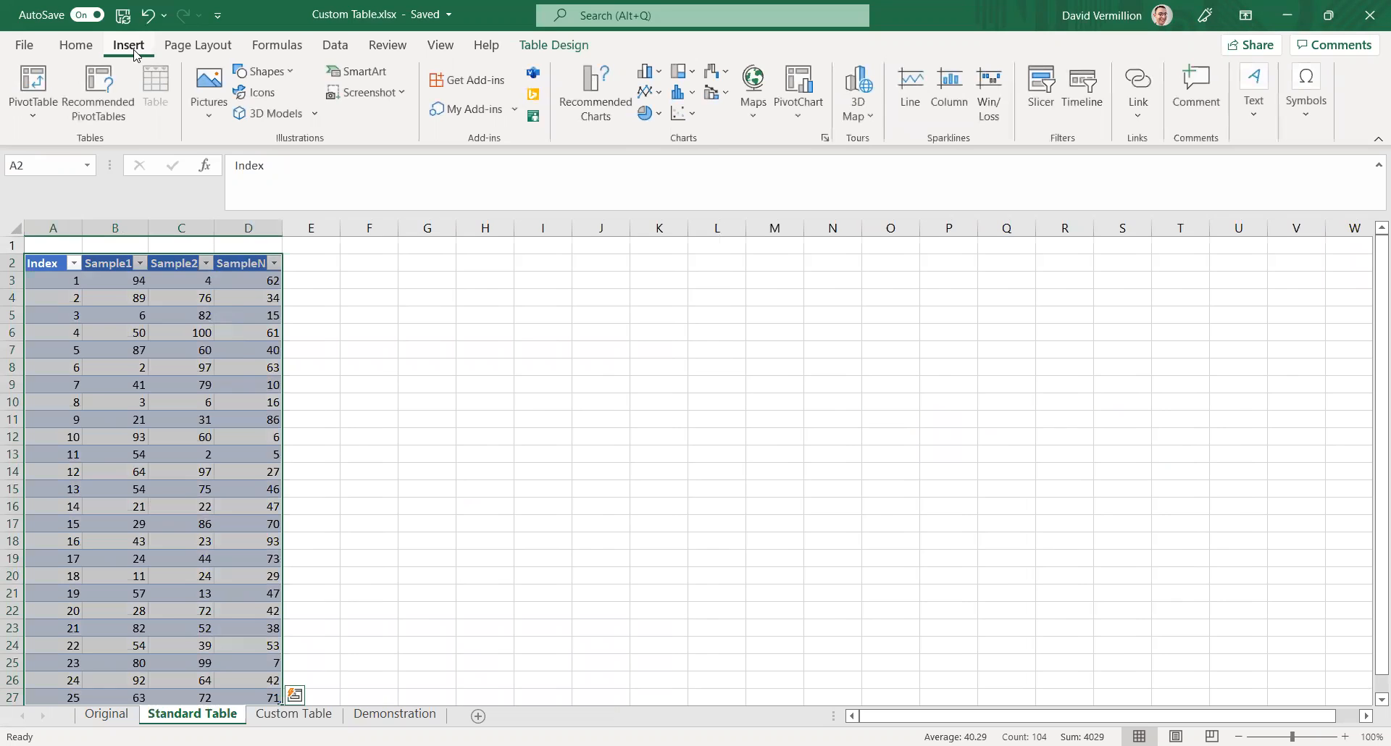
{"action": "left_click", "coordinate": [327, 313]}
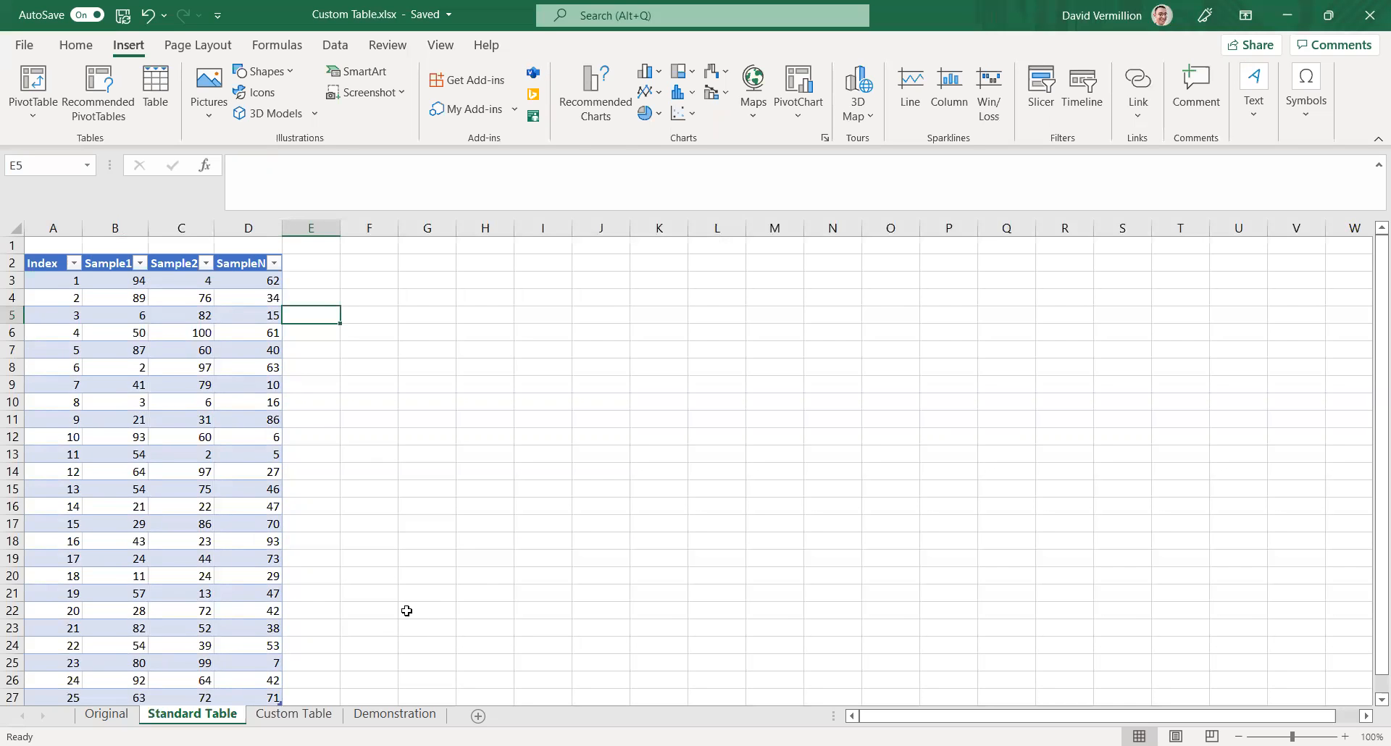
Step: Convert the data range A2:D27 on the Demonstration sheet into a table with headers
{"action": "left_click", "coordinate": [300, 714]}
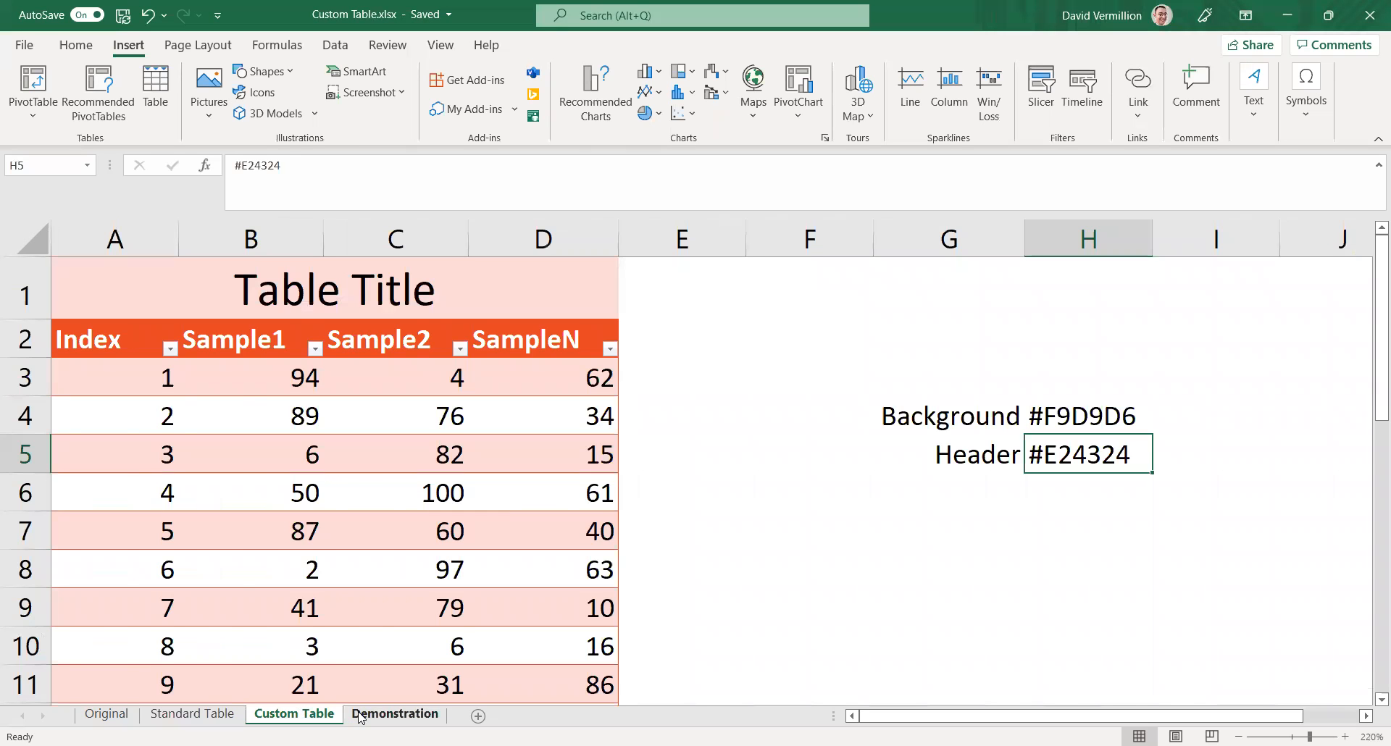
{"action": "left_click", "coordinate": [395, 715]}
{"action": "left_click", "coordinate": [56, 270]}
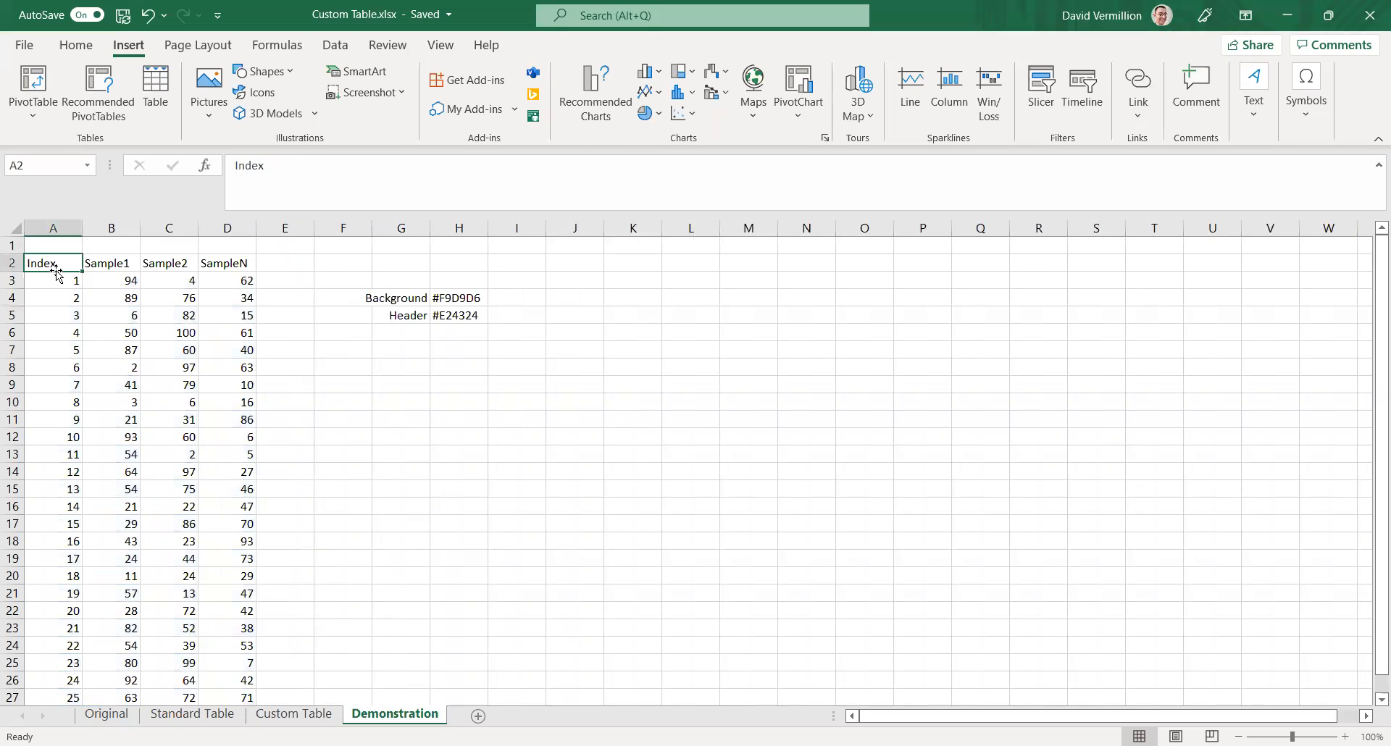
{"action": "key", "text": "ctrl+a"}
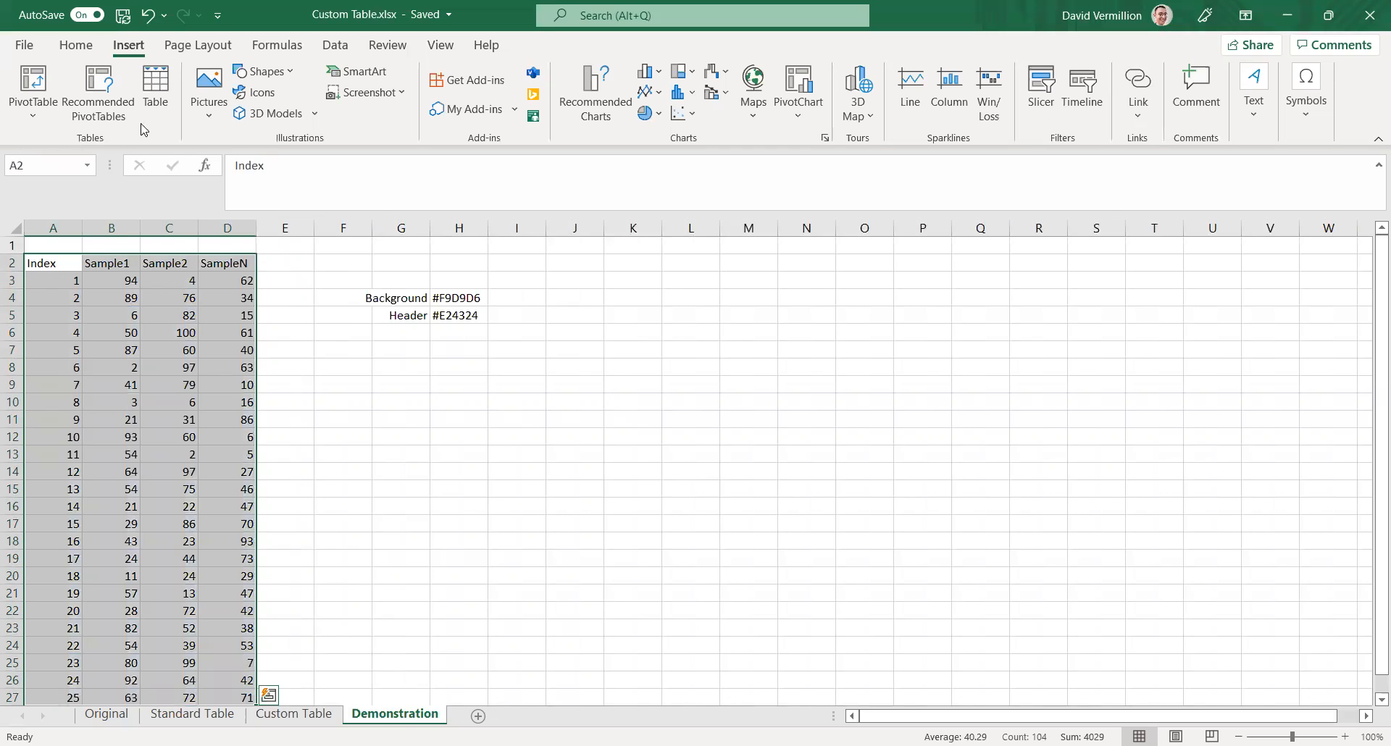
{"action": "left_click", "coordinate": [161, 110]}
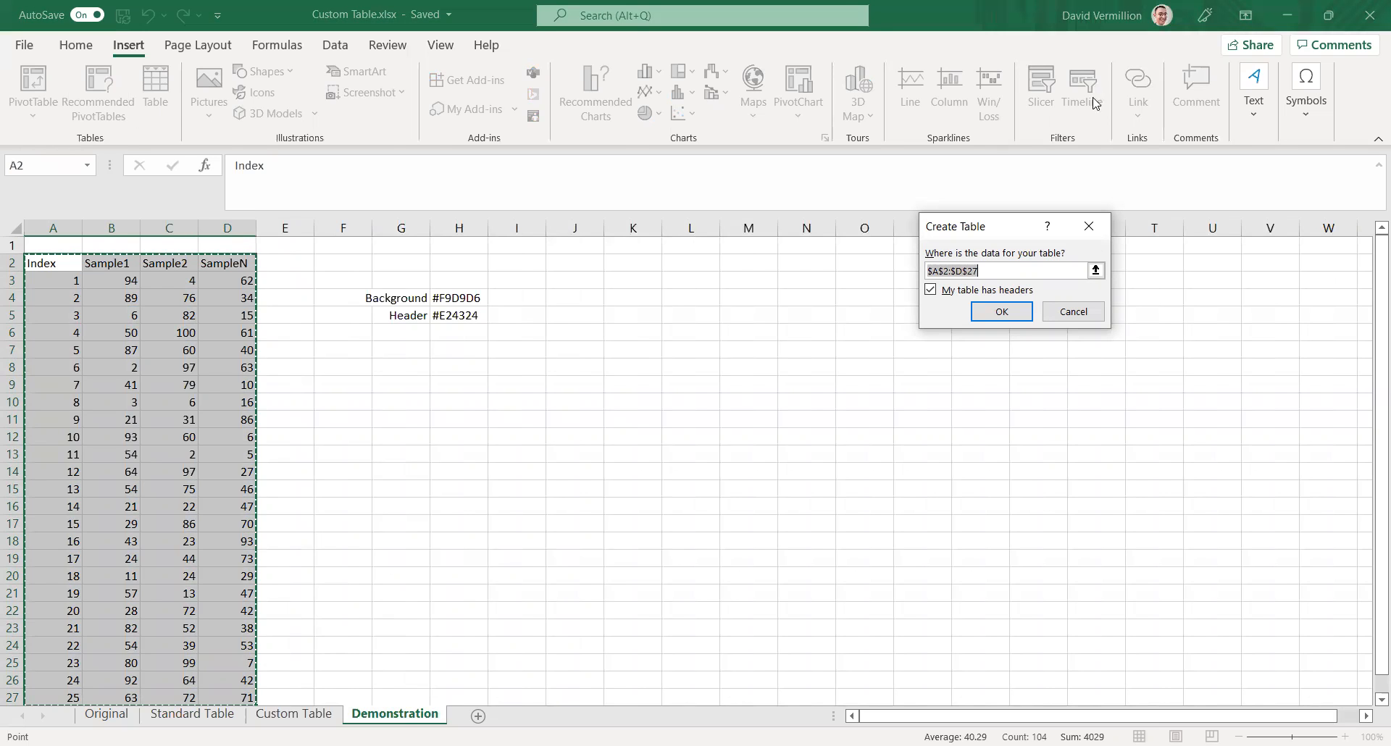
{"action": "key", "text": "Return"}
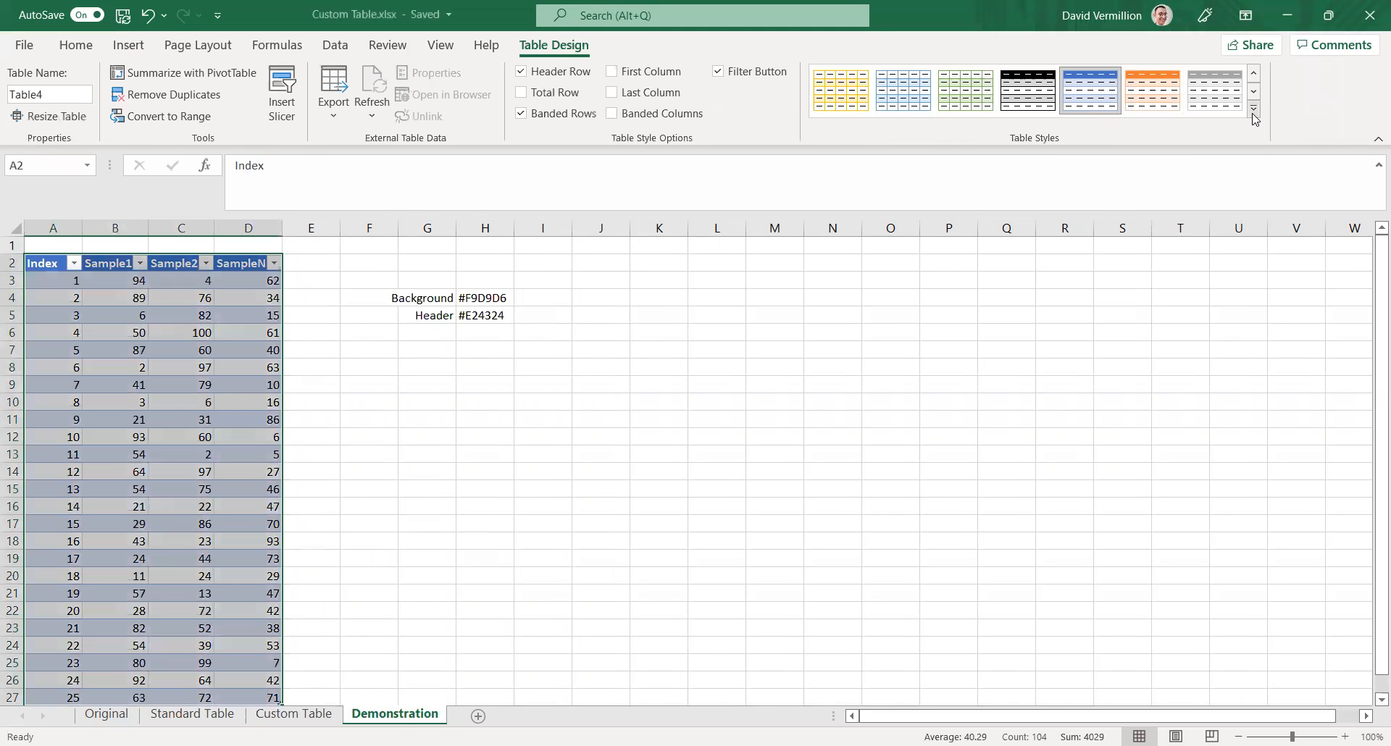
Step: Duplicate the table's current blue medium style and name the copy Demonstration Table
{"action": "left_click", "coordinate": [1253, 108]}
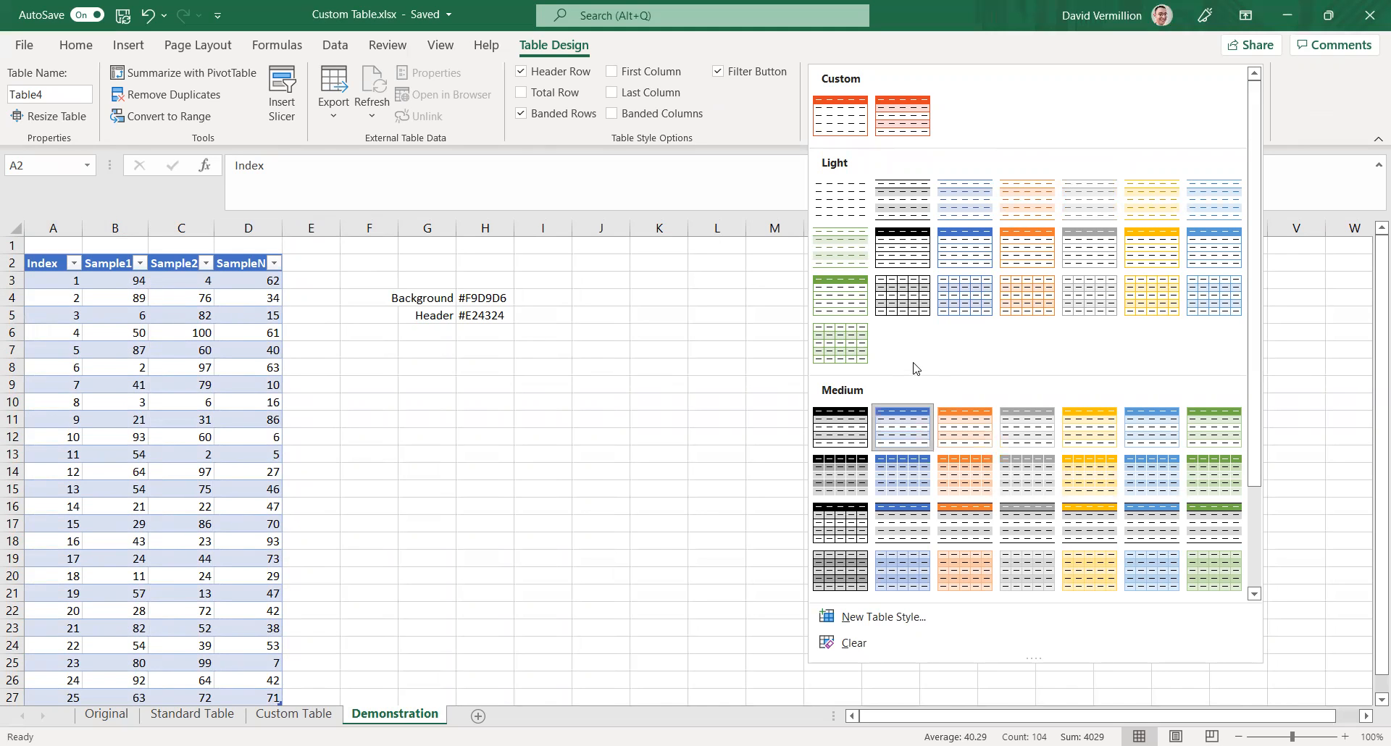
{"action": "left_click", "coordinate": [908, 418]}
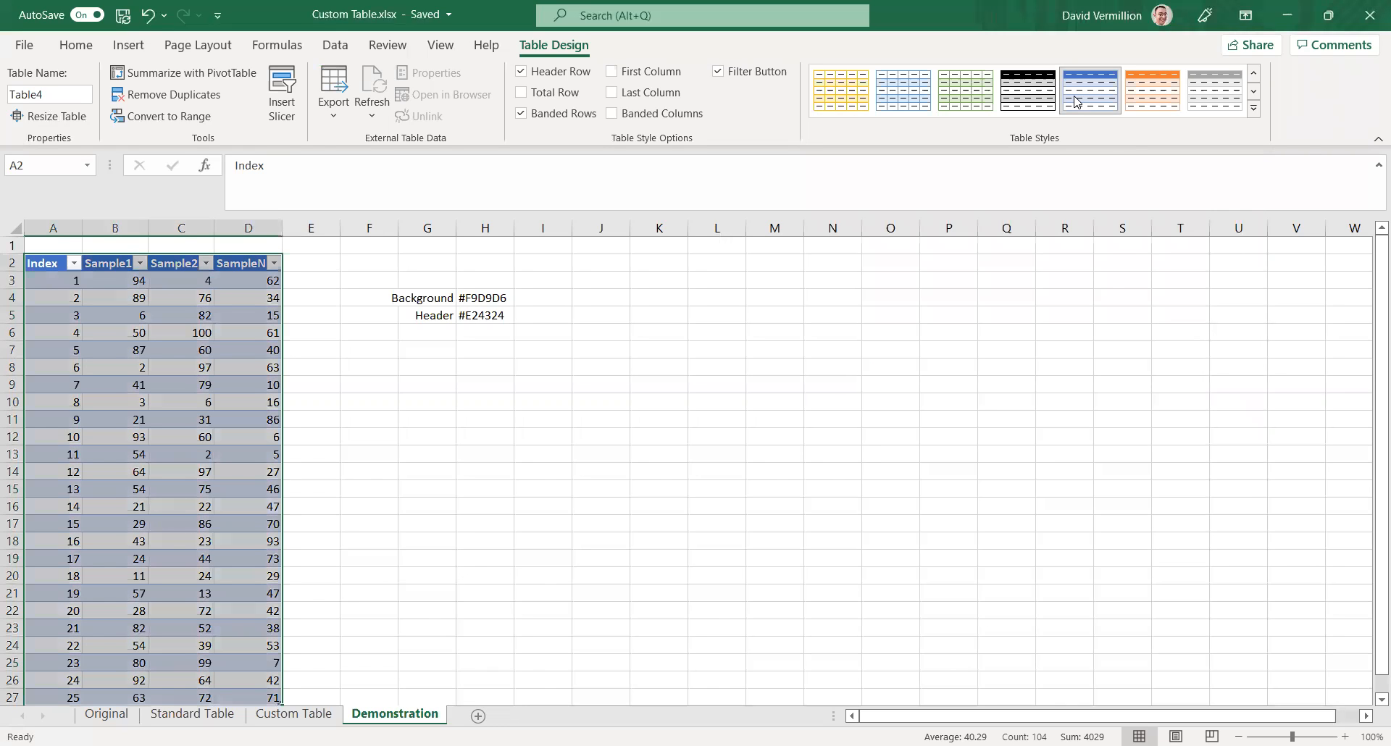
{"action": "right_click", "coordinate": [1077, 103]}
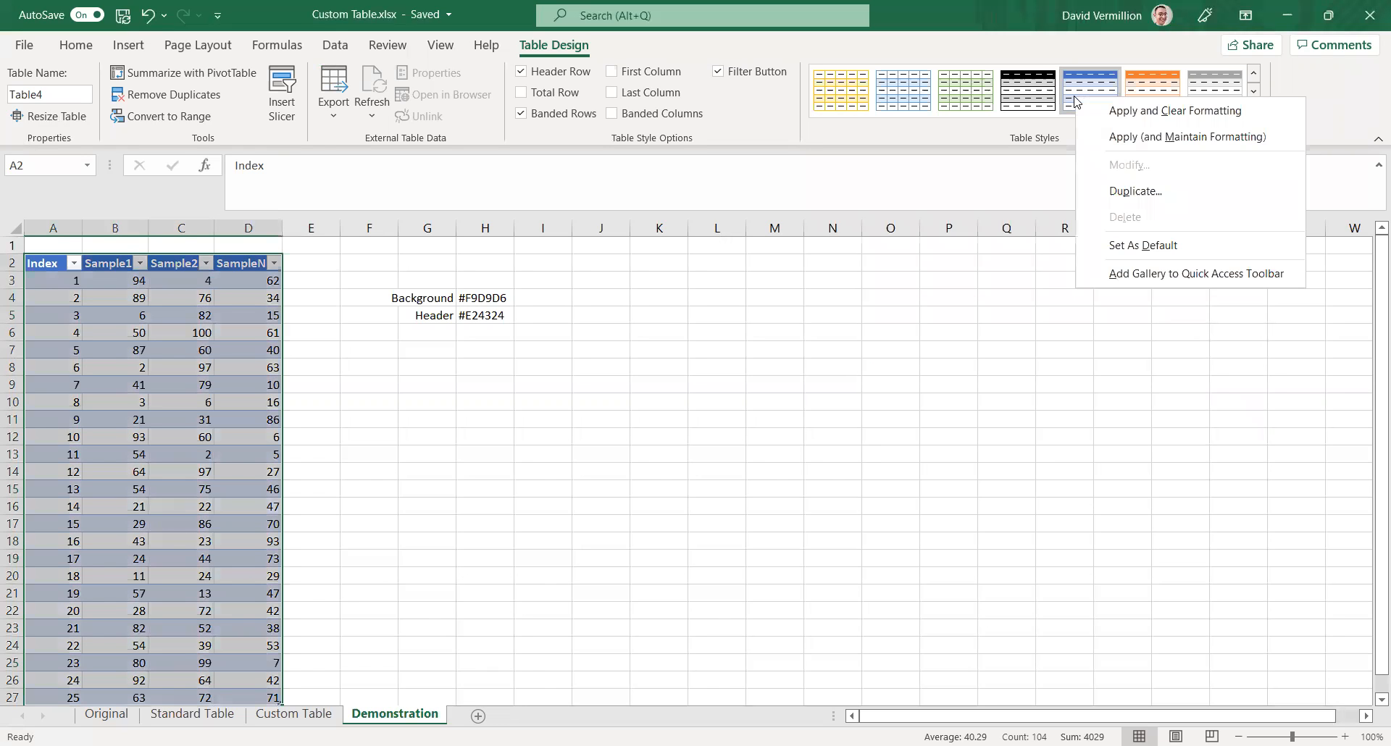
{"action": "left_click", "coordinate": [1113, 193]}
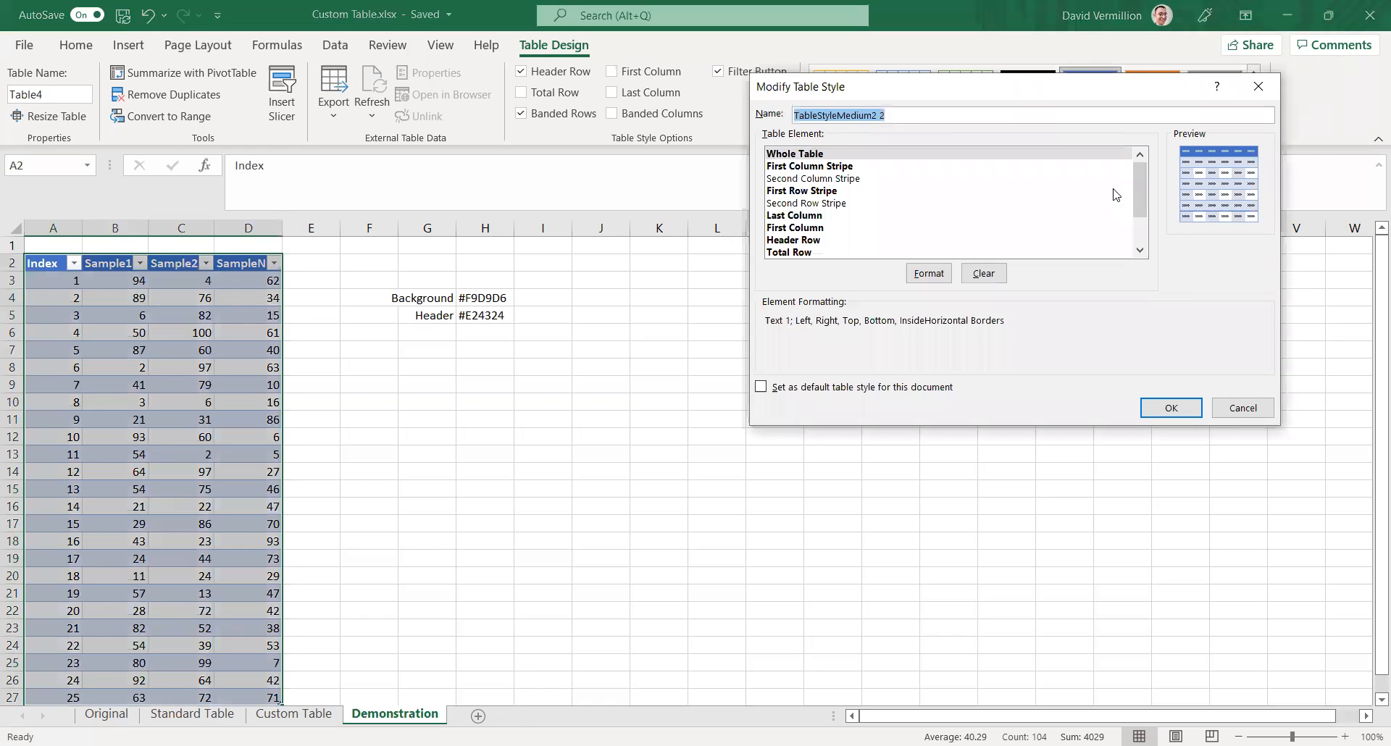
{"action": "type", "text": "Dem"}
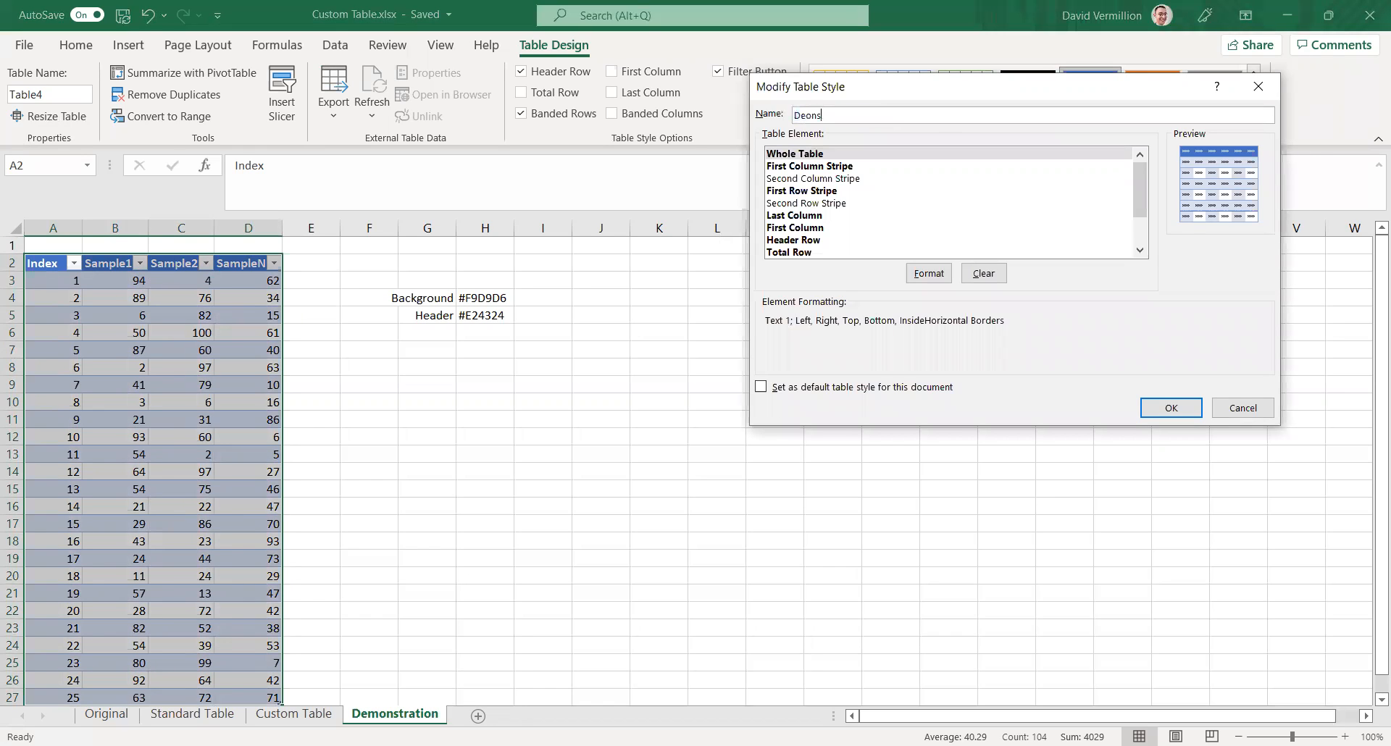
{"action": "type", "text": "onstration Table"}
Step: Review the style's table elements and open the formatting settings of the Whole Table element
{"action": "scroll", "coordinate": [849, 170], "scroll_direction": "down", "scroll_amount": 2}
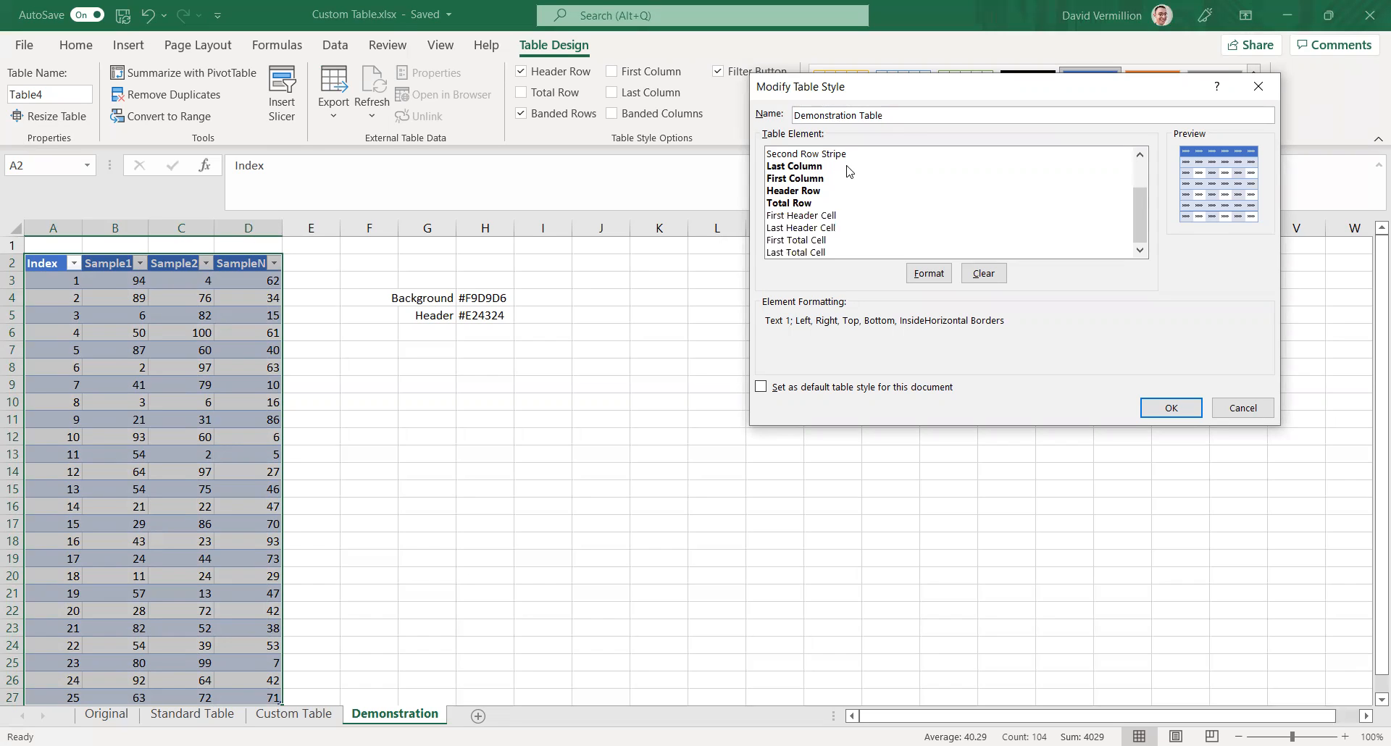
{"action": "scroll", "coordinate": [849, 170], "scroll_direction": "up", "scroll_amount": 2}
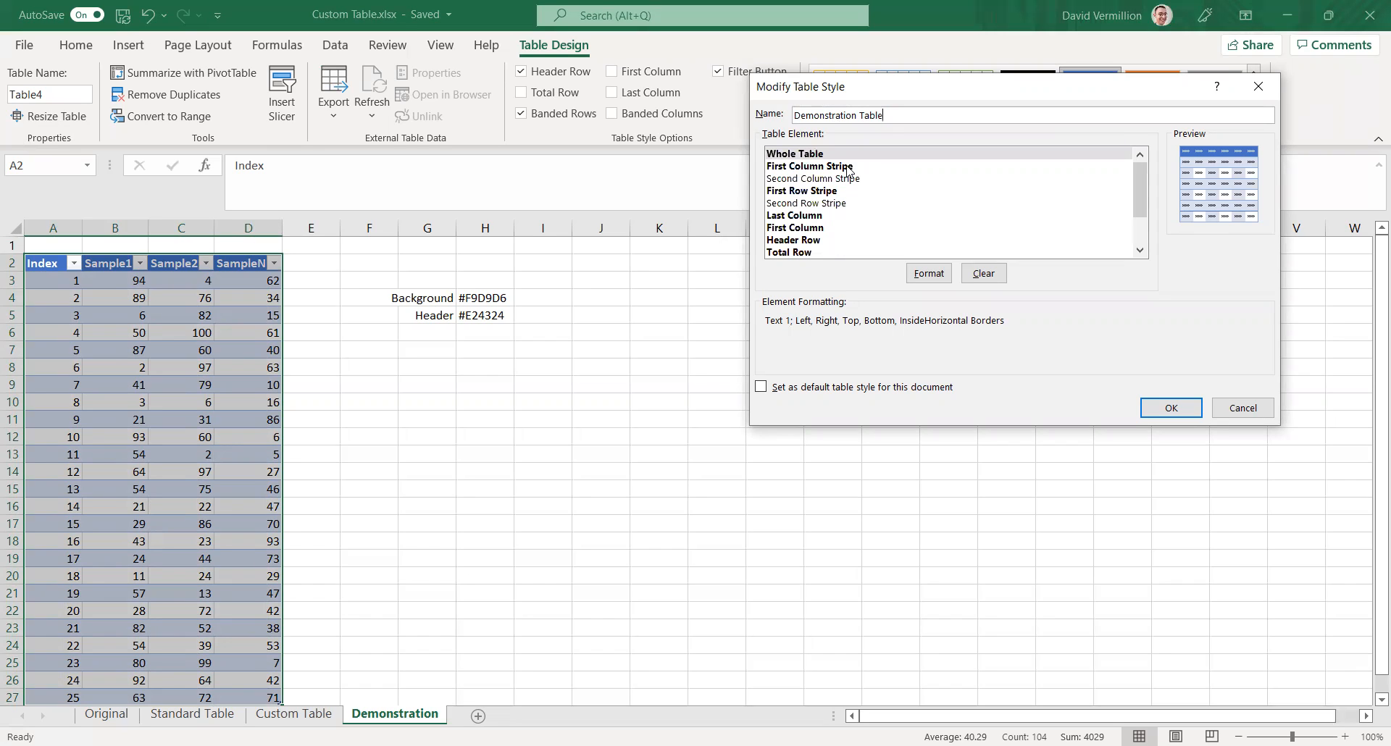
{"action": "left_click", "coordinate": [811, 153]}
{"action": "left_click", "coordinate": [931, 271]}
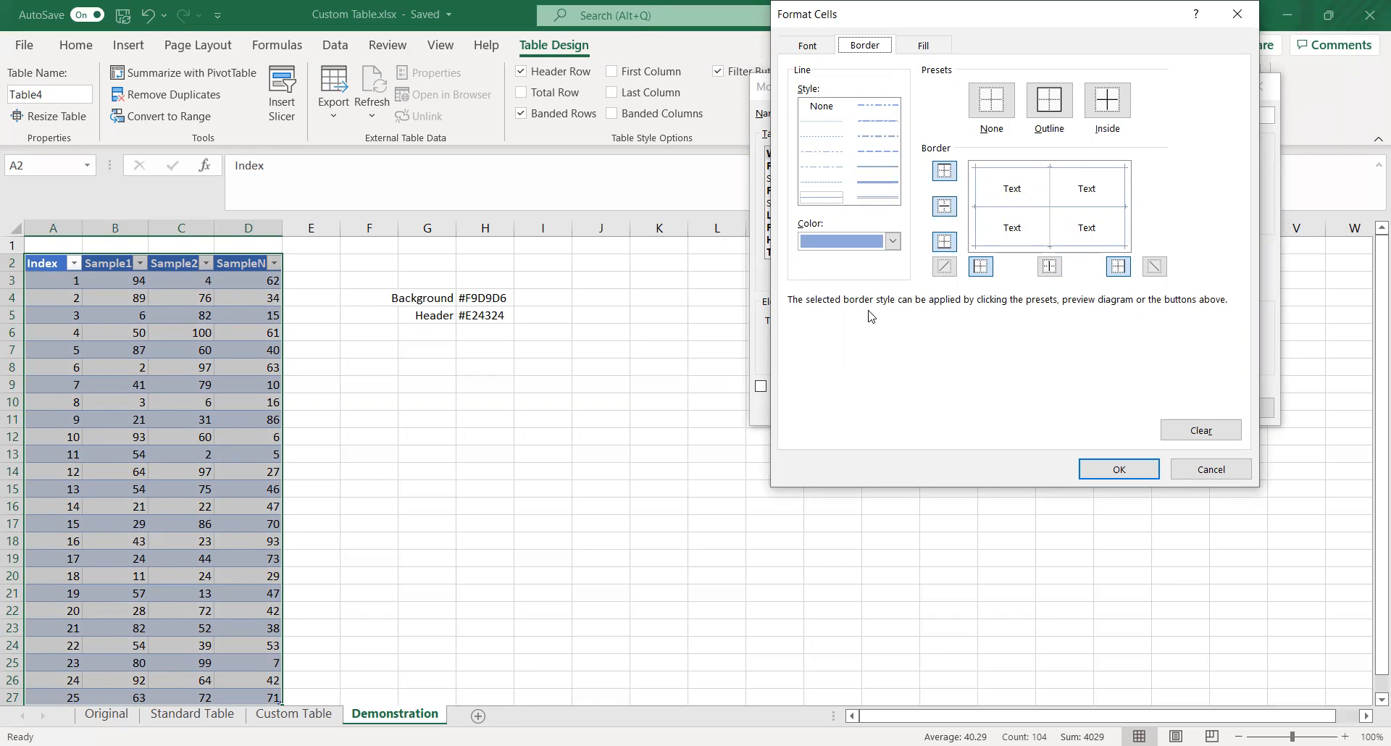
{"action": "left_click", "coordinate": [895, 247]}
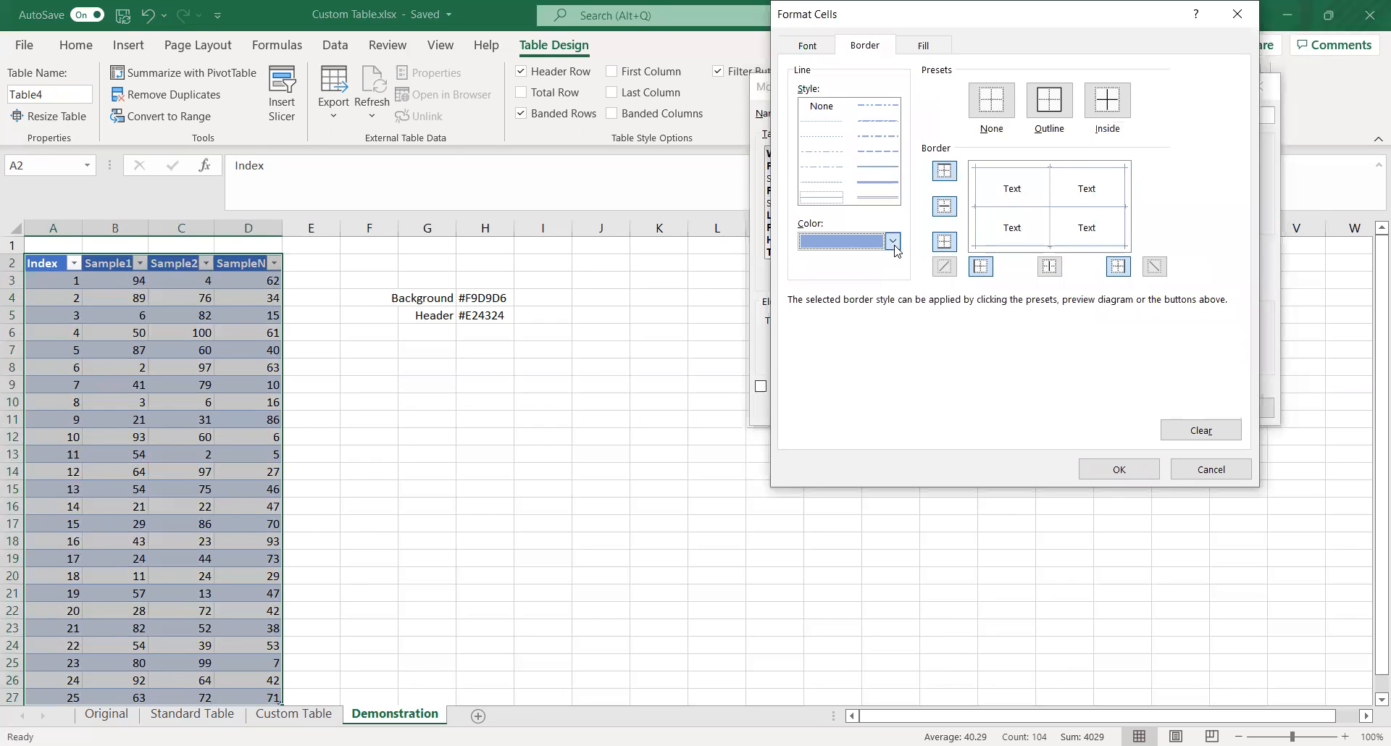
{"action": "left_click", "coordinate": [894, 242]}
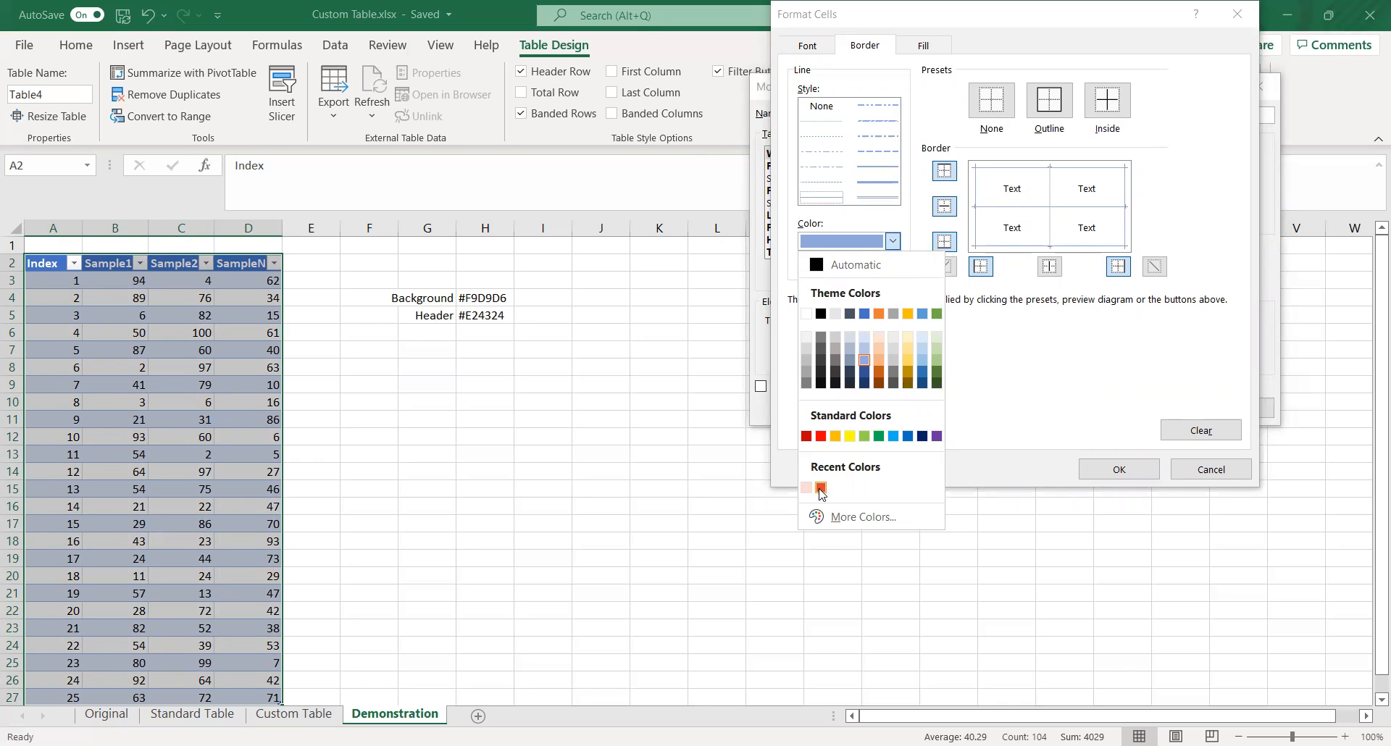
{"action": "left_click", "coordinate": [857, 517]}
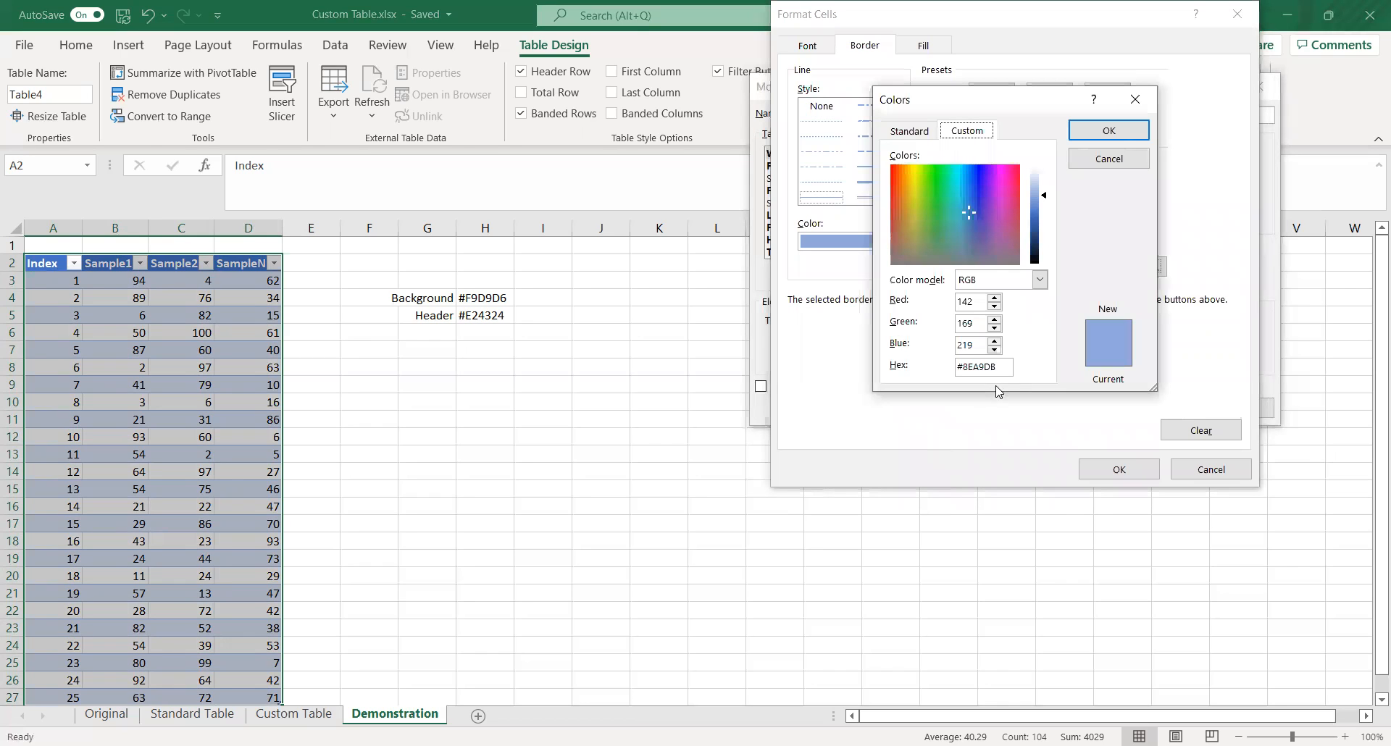
{"action": "left_click", "coordinate": [930, 132]}
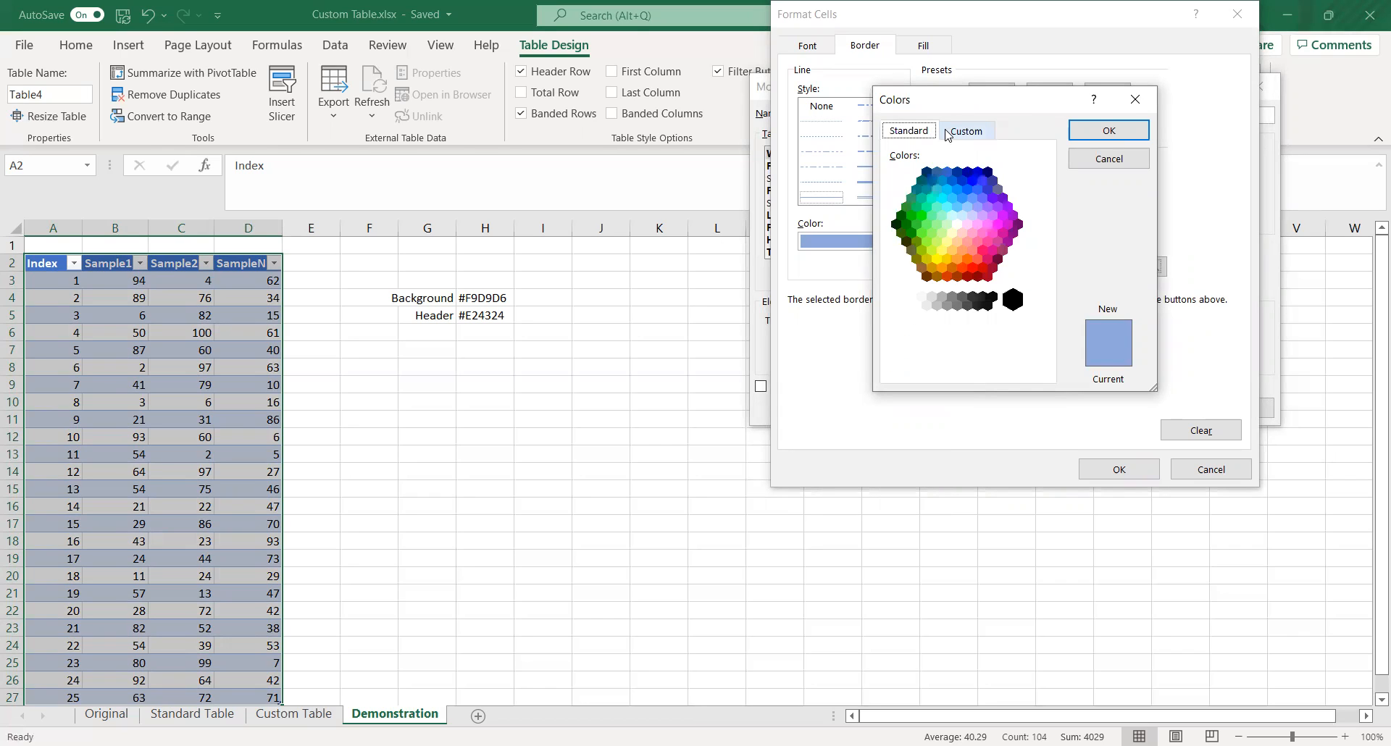
{"action": "left_click", "coordinate": [962, 138]}
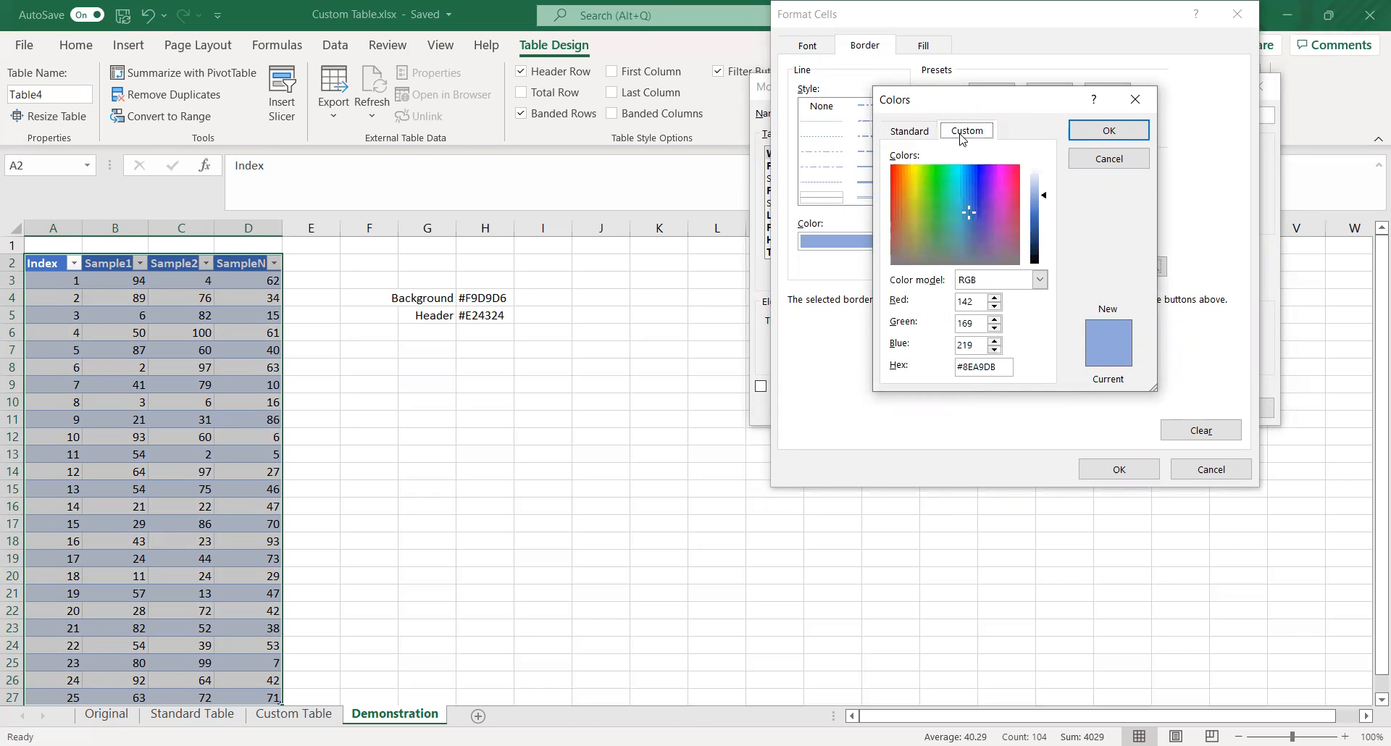
{"action": "left_click", "coordinate": [1040, 279]}
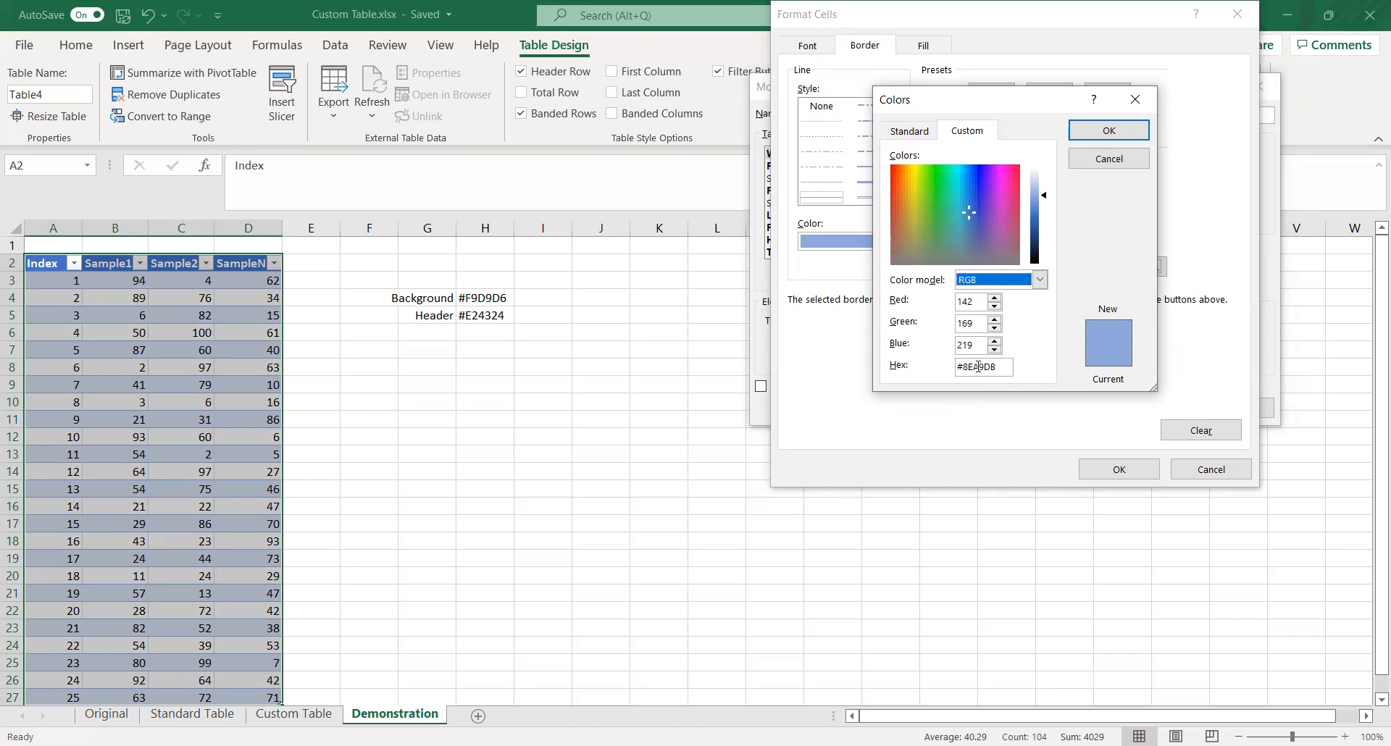
{"action": "left_click", "coordinate": [1109, 156]}
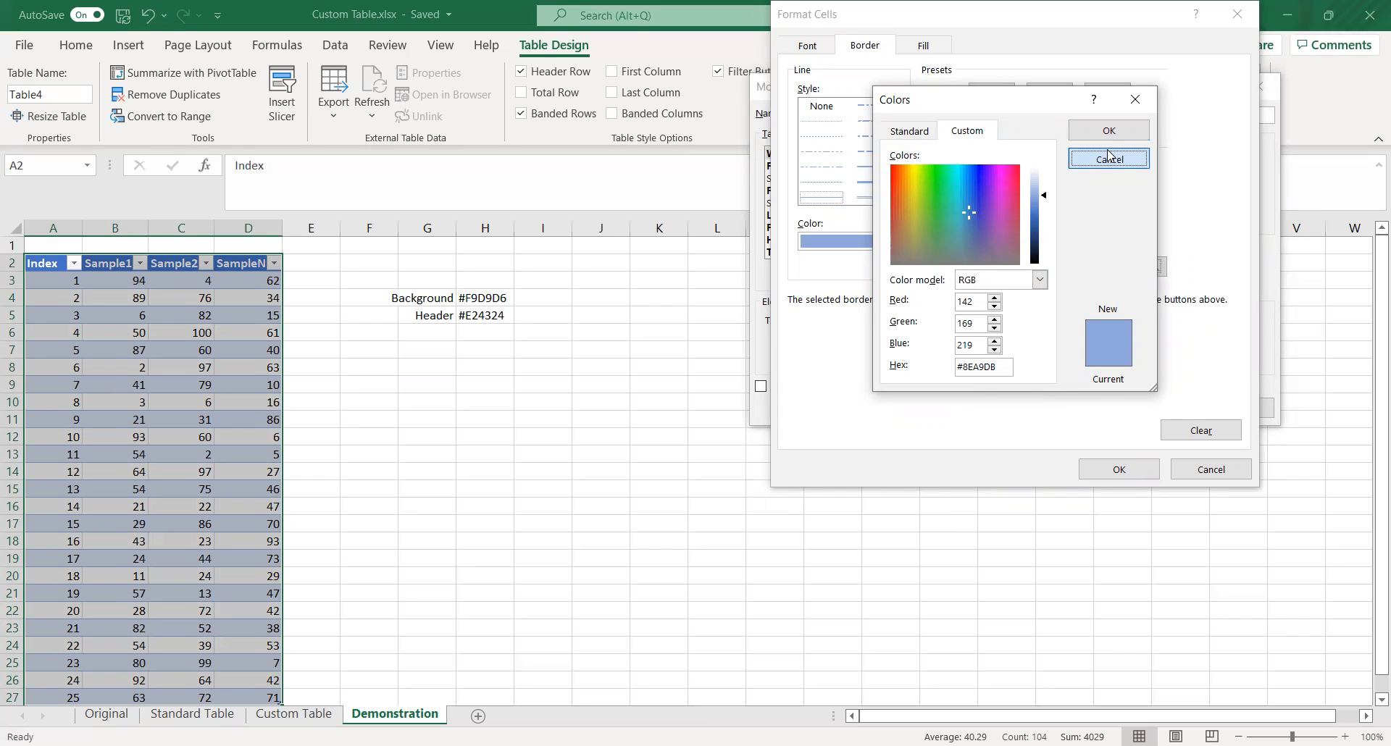
Step: Apply the recent orange-red colour to the Whole Table element's top, bottom, left, right and inner horizontal borders
{"action": "left_click", "coordinate": [892, 241]}
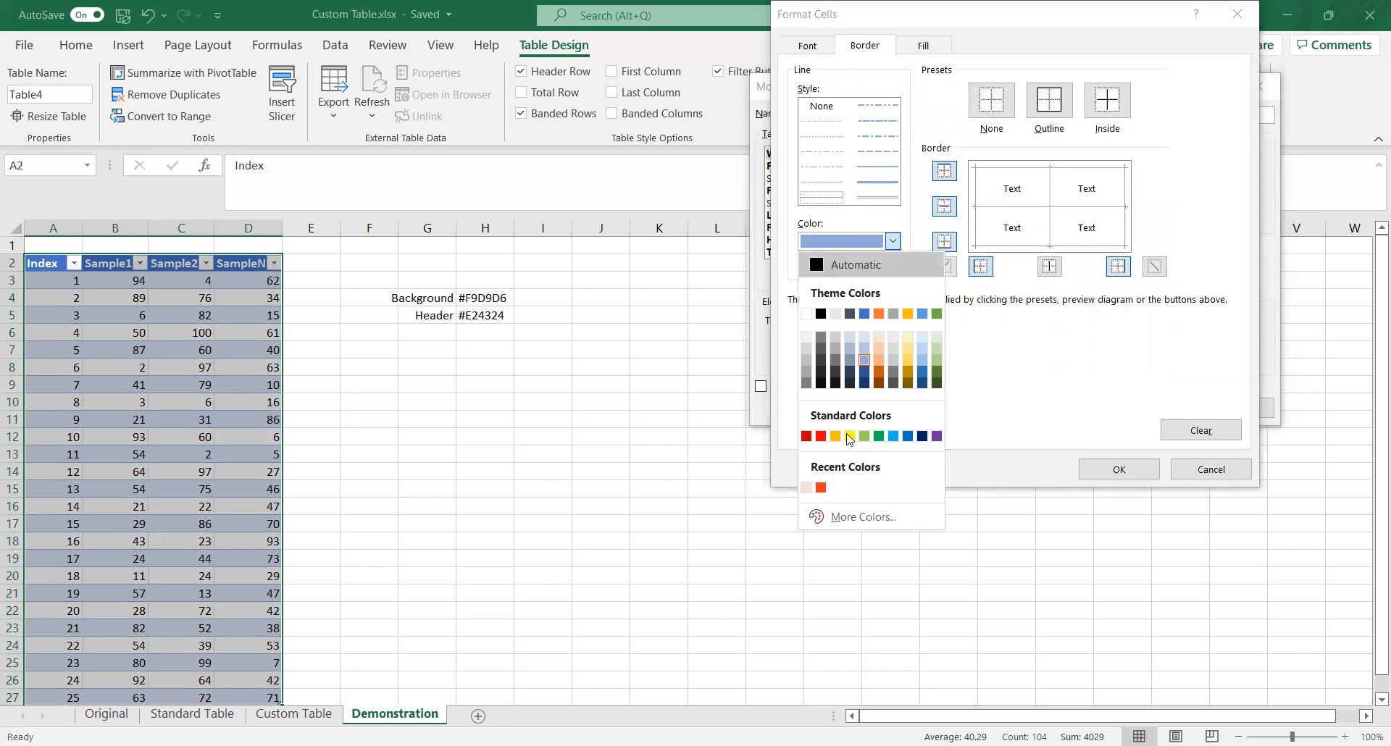
{"action": "left_click", "coordinate": [821, 488]}
{"action": "left_click", "coordinate": [941, 172]}
{"action": "left_click", "coordinate": [943, 207]}
{"action": "left_click", "coordinate": [944, 243]}
{"action": "left_click", "coordinate": [980, 267]}
{"action": "left_click", "coordinate": [1118, 267]}
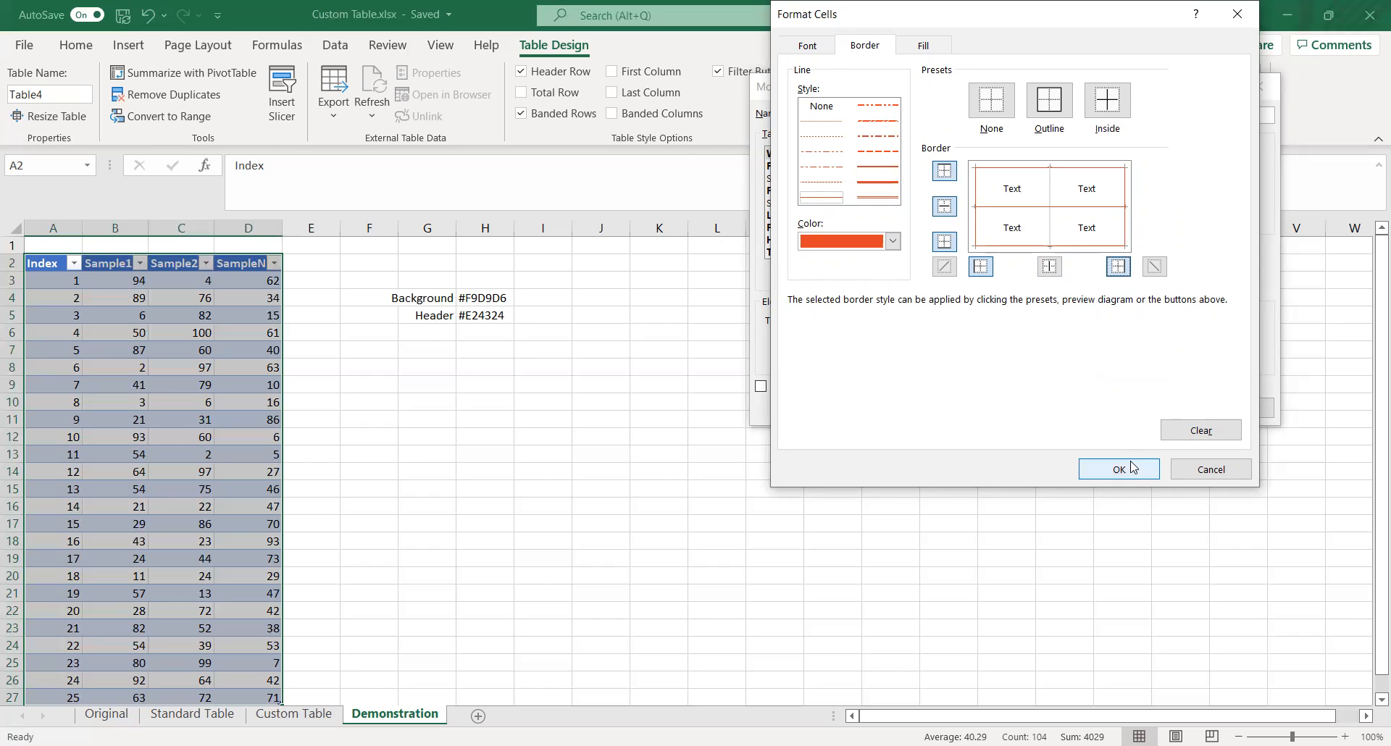
{"action": "left_click", "coordinate": [924, 48]}
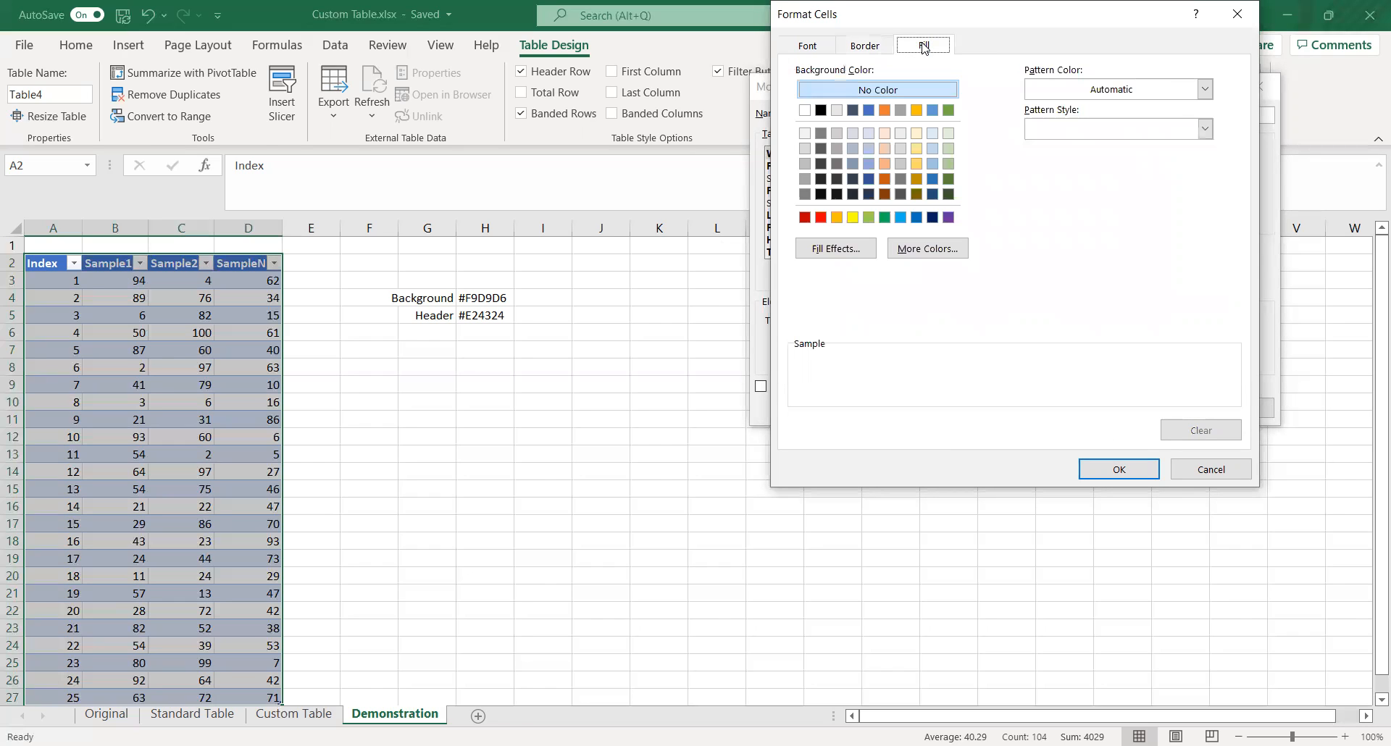
{"action": "left_click", "coordinate": [808, 46]}
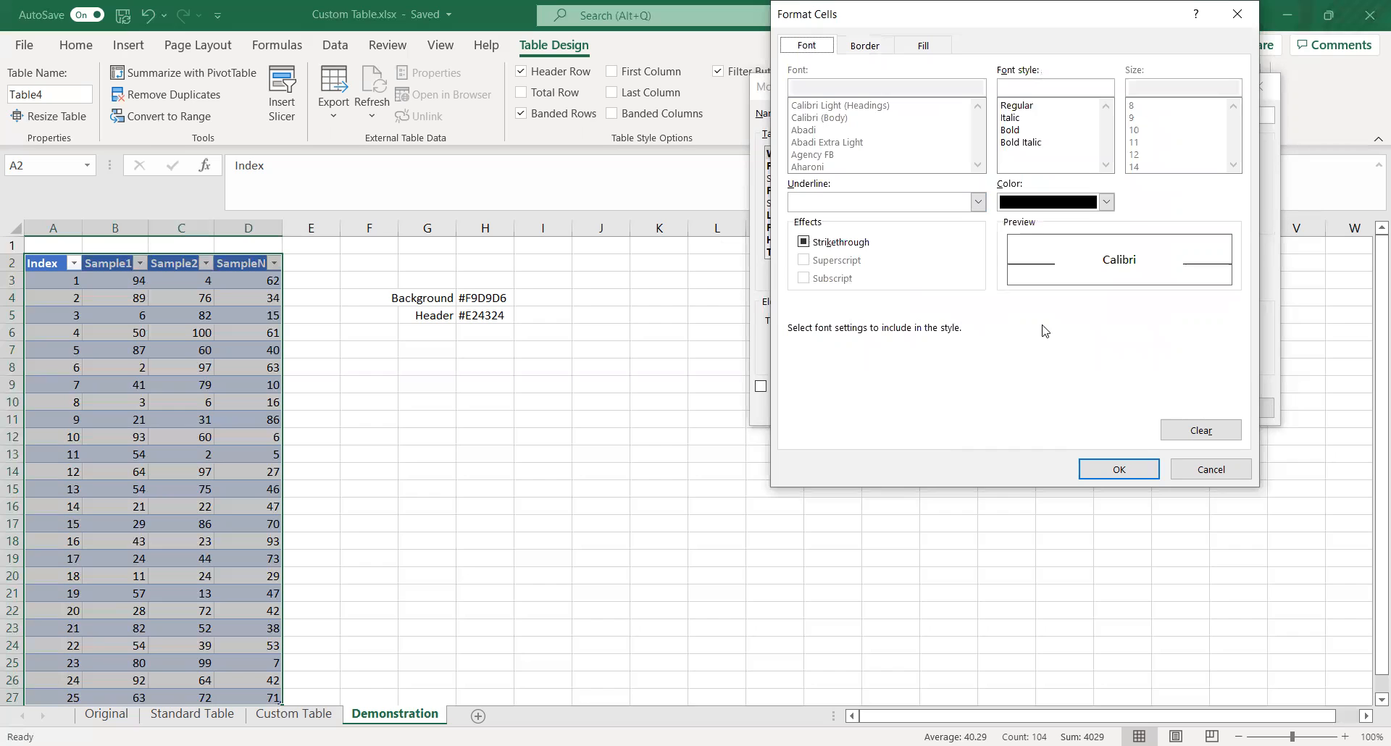
{"action": "left_click", "coordinate": [1105, 474]}
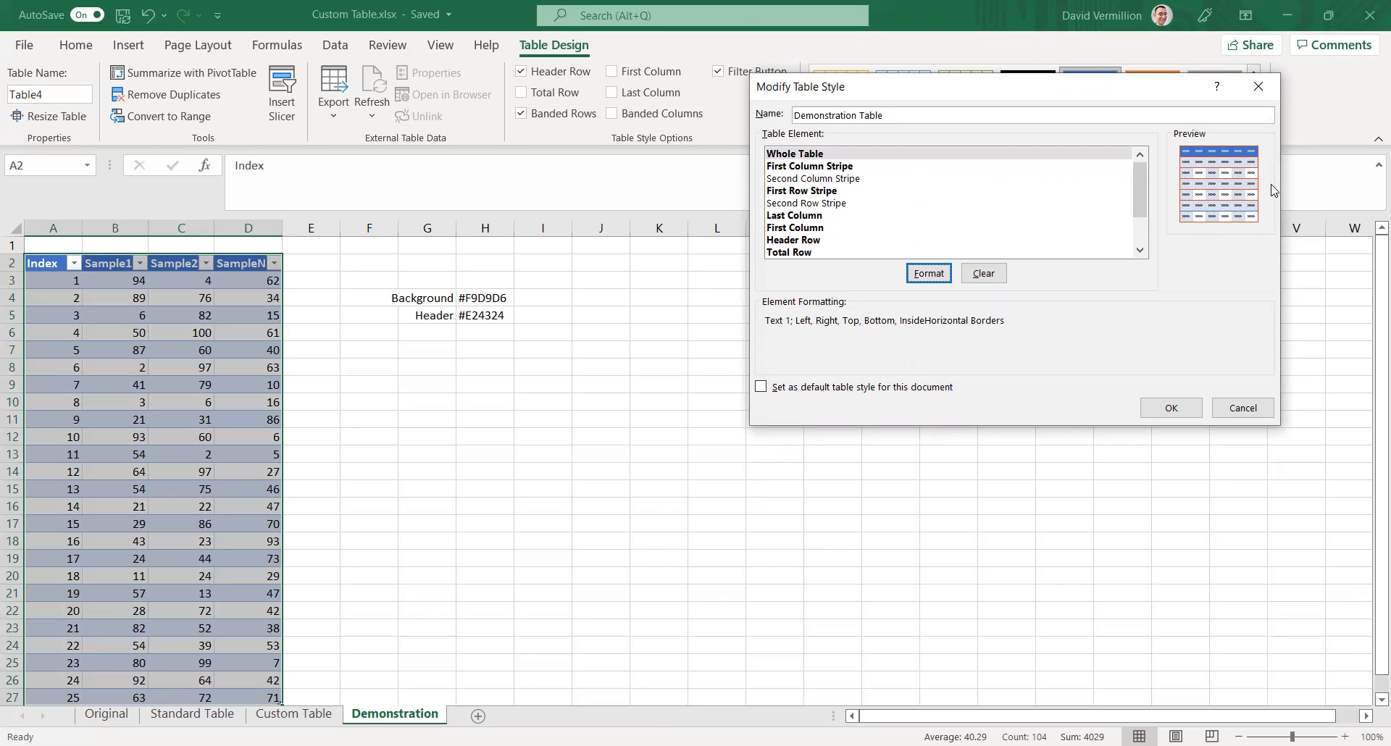
Step: Set the fill pattern color of the First Column Stripe element to the recent light pink
{"action": "left_click", "coordinate": [925, 167]}
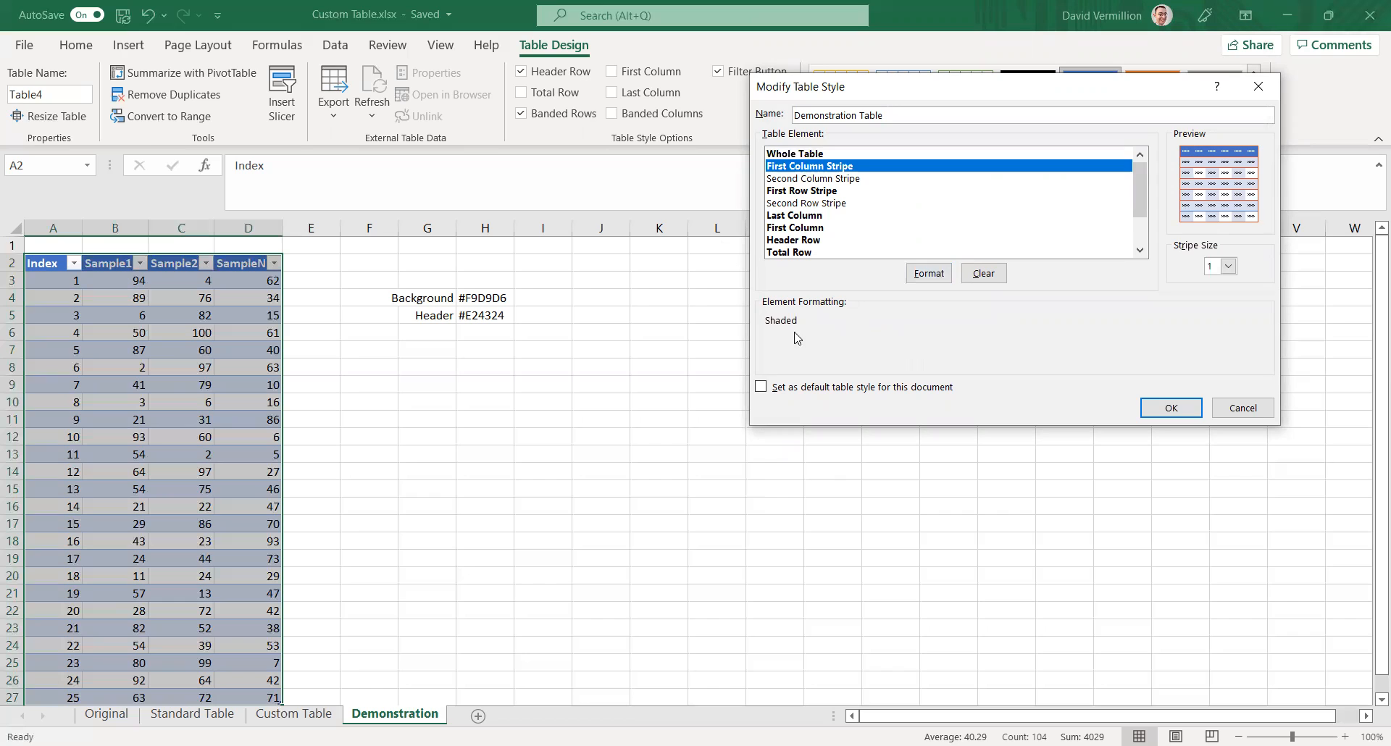
{"action": "left_click", "coordinate": [922, 284]}
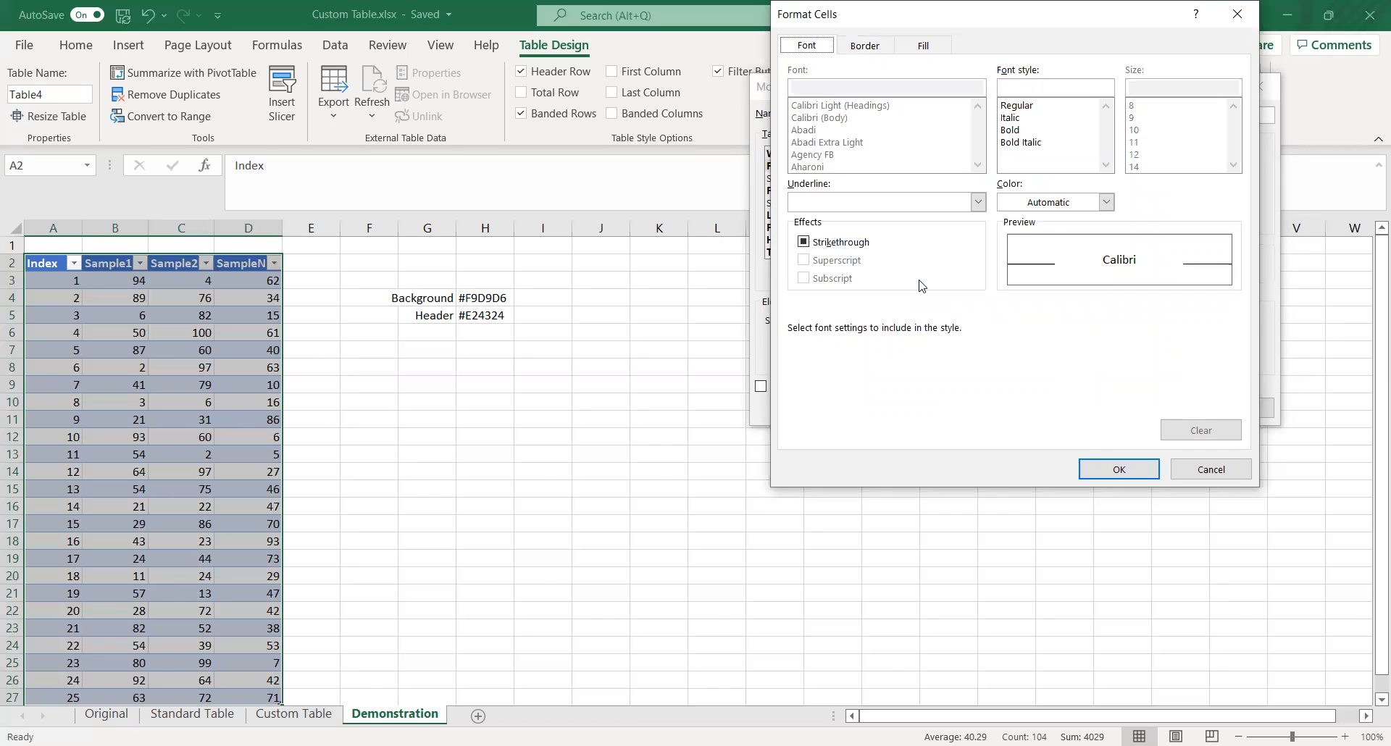
{"action": "left_click", "coordinate": [862, 47]}
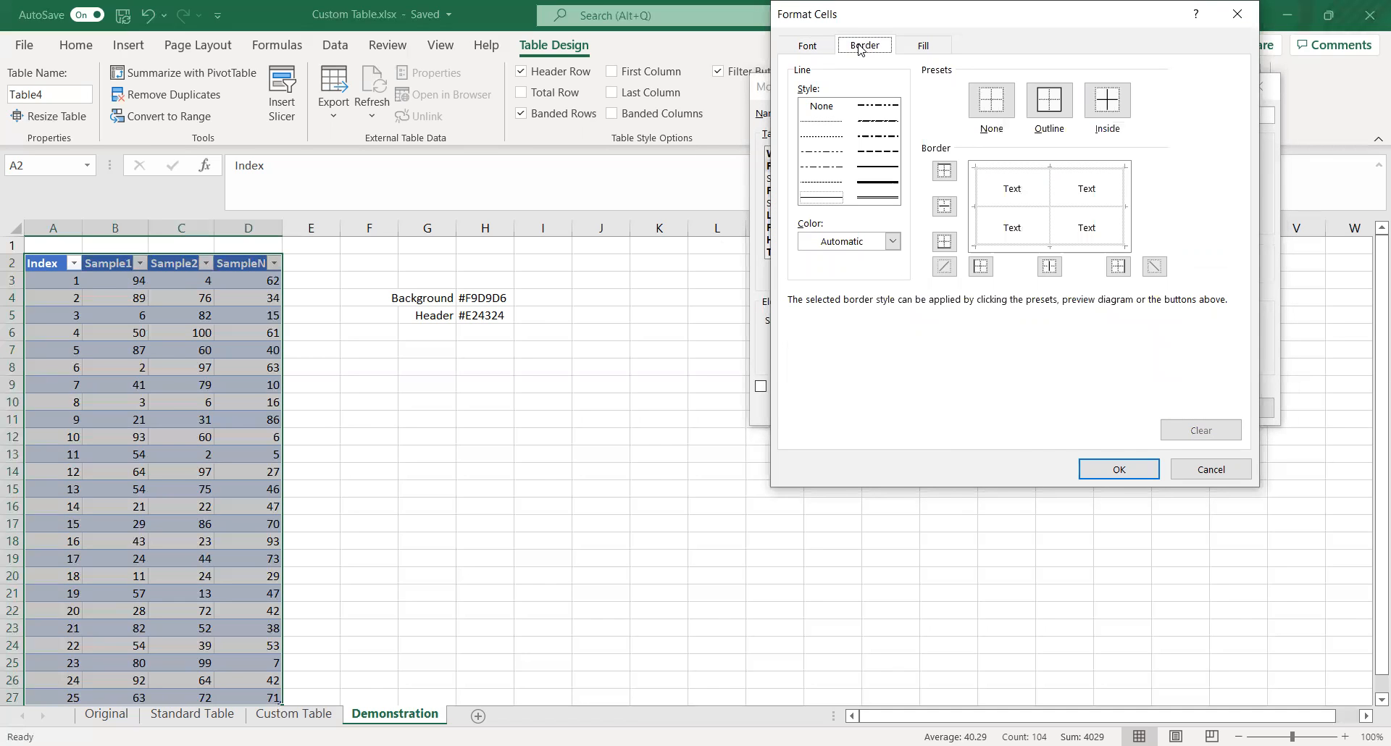
{"action": "left_click", "coordinate": [925, 46]}
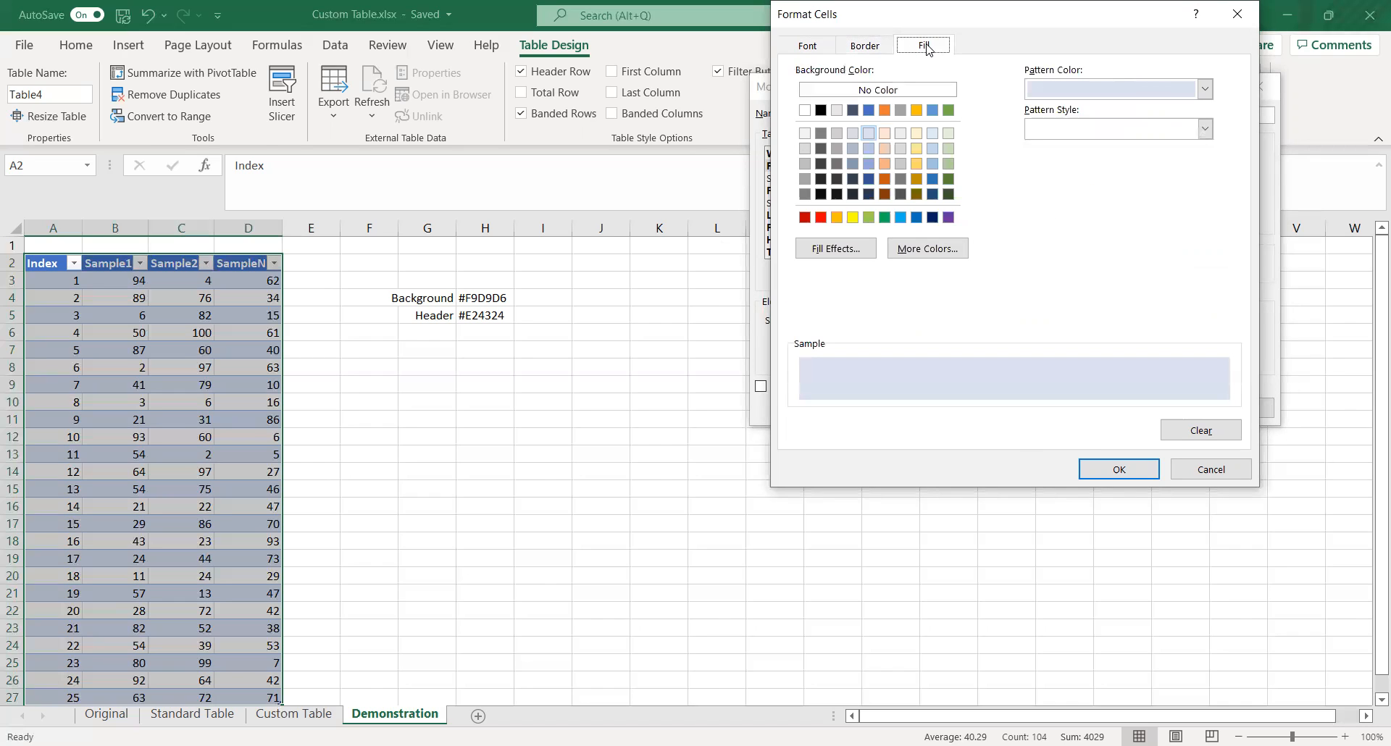
{"action": "left_click", "coordinate": [1206, 89]}
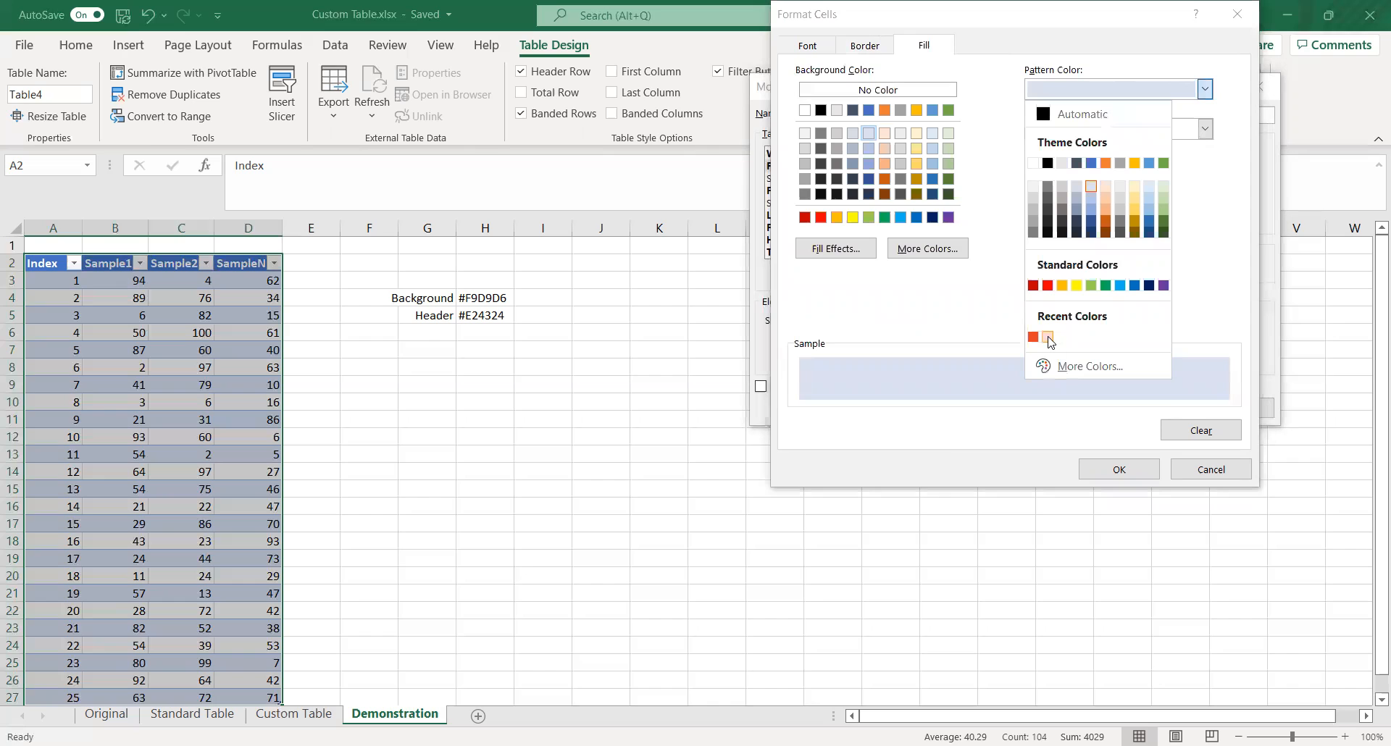
{"action": "left_click", "coordinate": [1047, 337]}
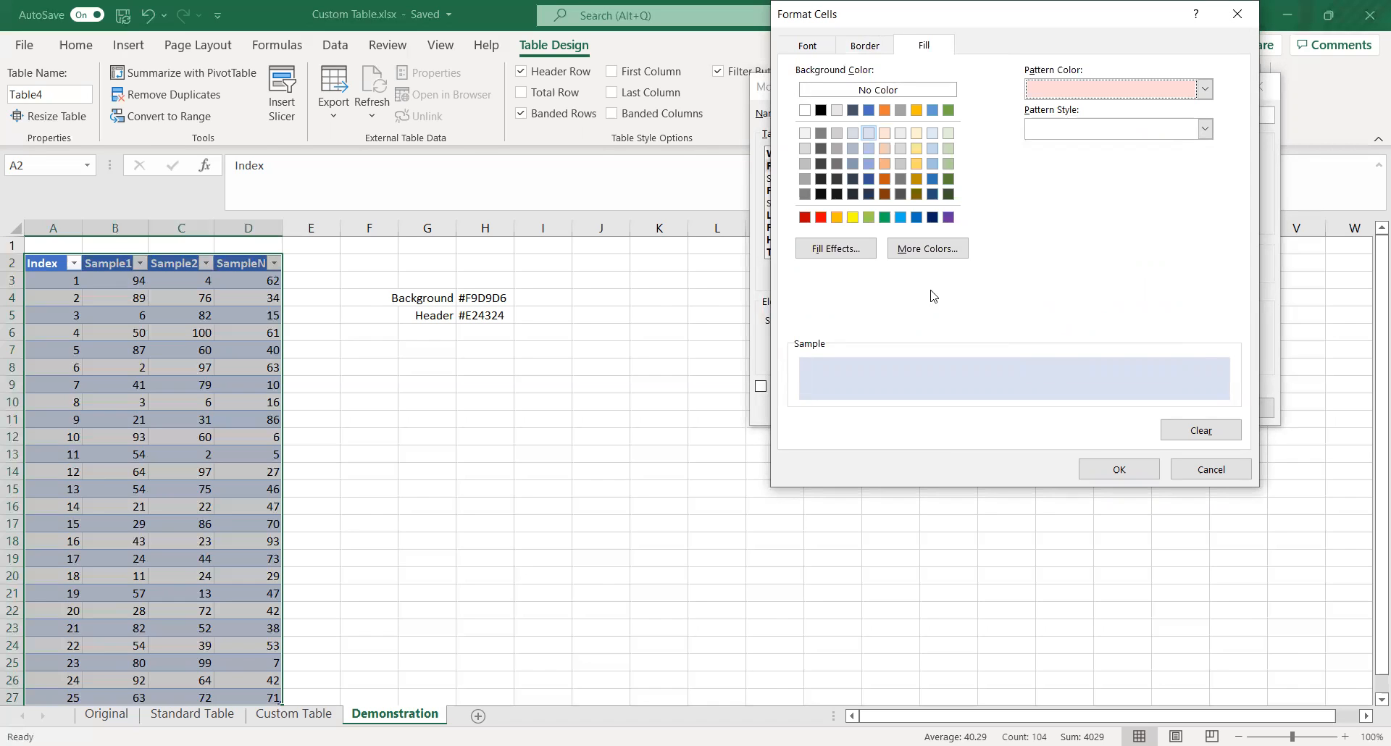
Step: Set the First Column Stripe's background fill to the custom color #F9D9D6 and copy the hex code for reuse
{"action": "left_click", "coordinate": [928, 249]}
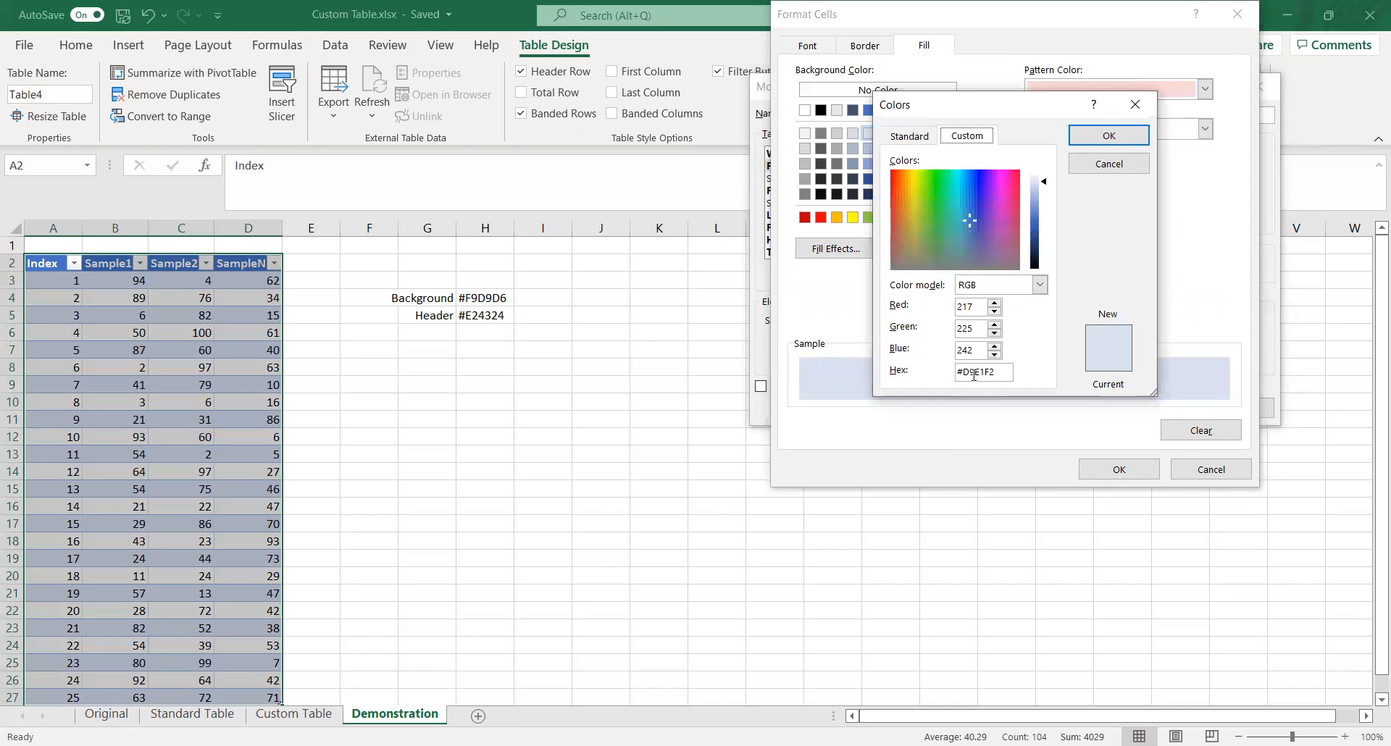
{"action": "left_click_drag", "start_coordinate": [962, 372], "coordinate": [1005, 372]}
{"action": "type", "text": "#F9D9D6"}
{"action": "key", "text": "shift+Left"}
{"action": "key", "text": "shift+Left"}
{"action": "key", "text": "shift+Left"}
{"action": "key", "text": "shift+Left"}
{"action": "key", "text": "shift+Left"}
{"action": "key", "text": "shift+Left"}
{"action": "key", "text": "ctrl+c"}
{"action": "key", "text": "Left"}
{"action": "key", "text": "BackSpace"}
{"action": "left_click", "coordinate": [1130, 138]}
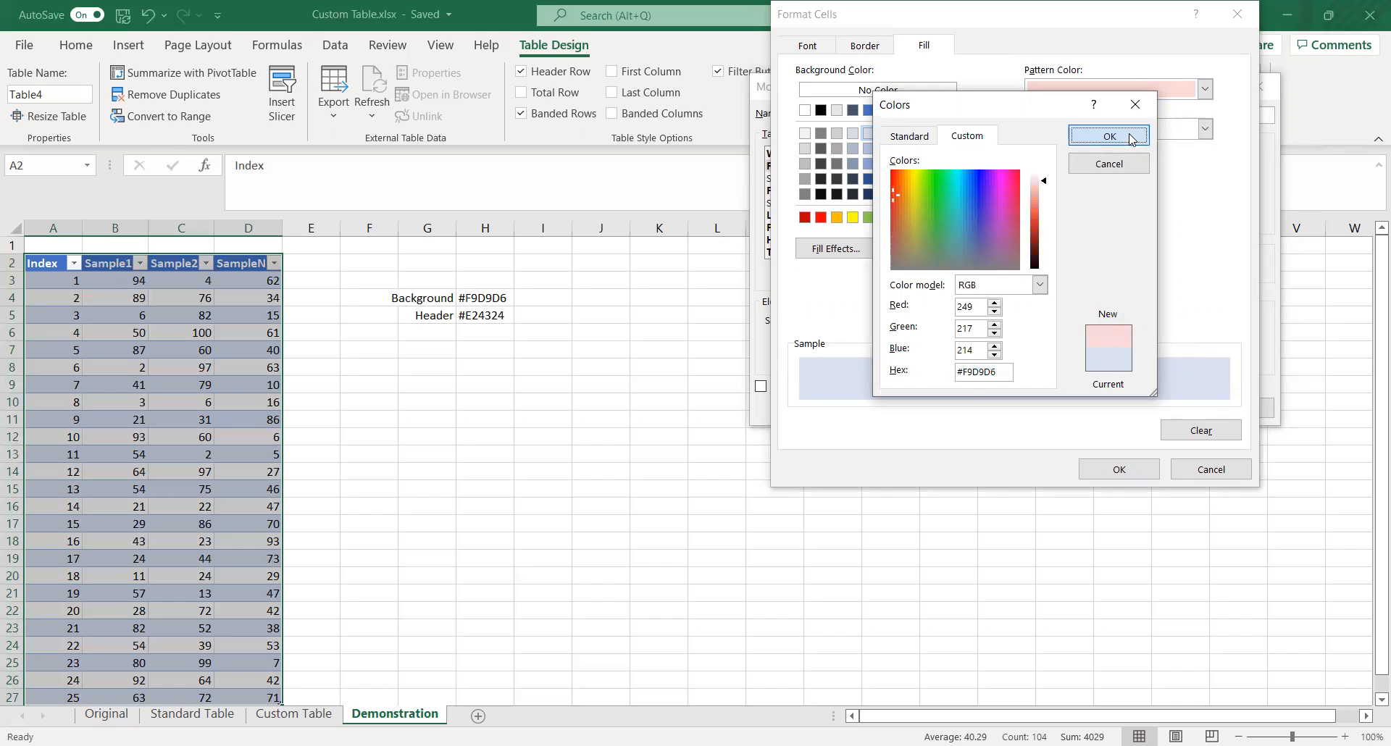
{"action": "left_click", "coordinate": [1135, 470]}
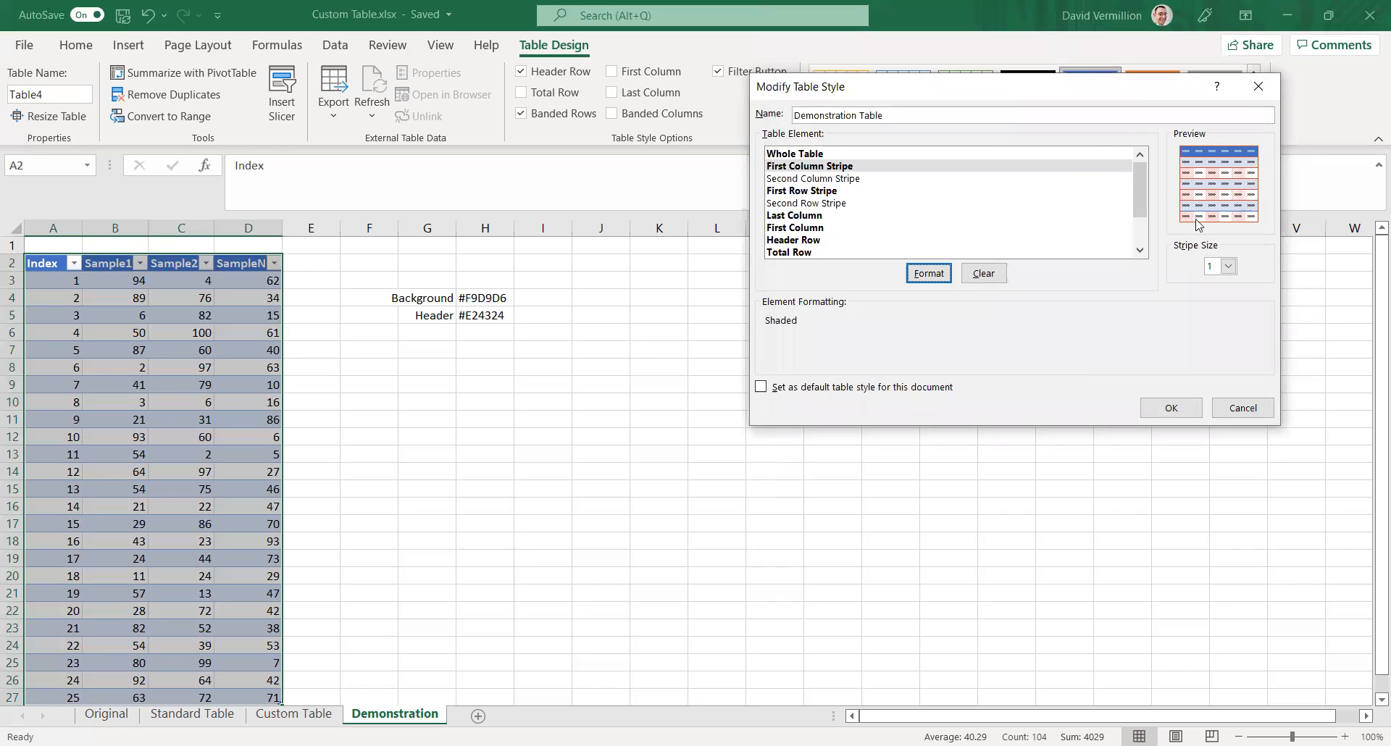
Step: Give the First Row Stripe element the recent light pink pattern color and the custom background fill #F9D9D6
{"action": "left_click", "coordinate": [856, 192]}
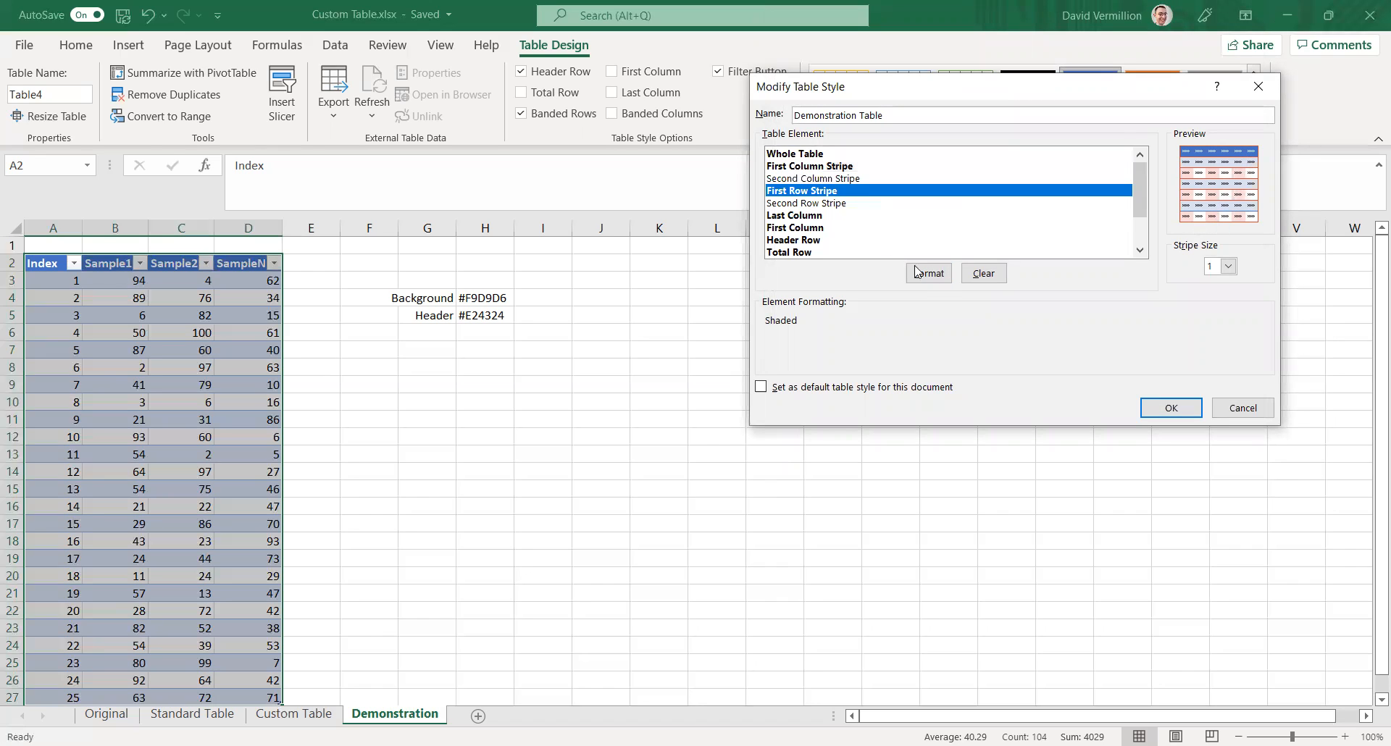
{"action": "left_click", "coordinate": [934, 276]}
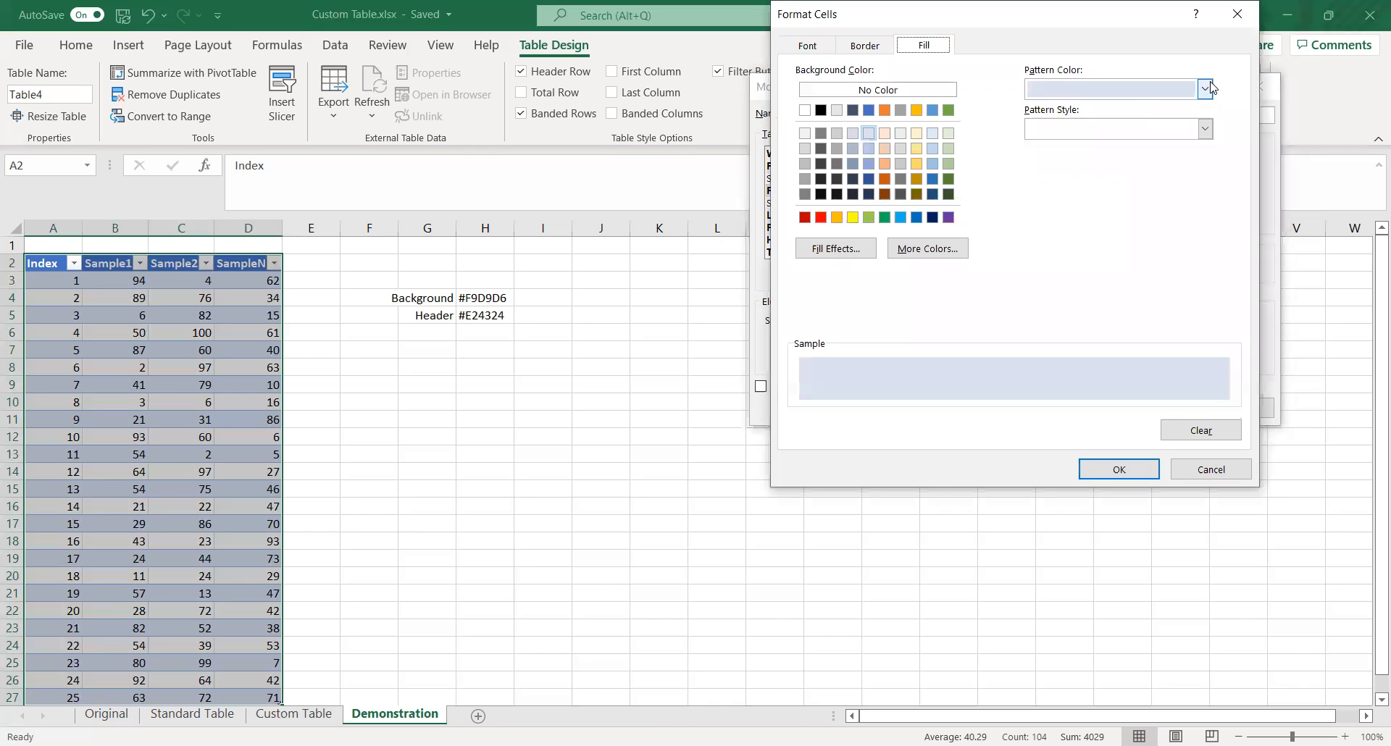
{"action": "left_click", "coordinate": [1205, 89]}
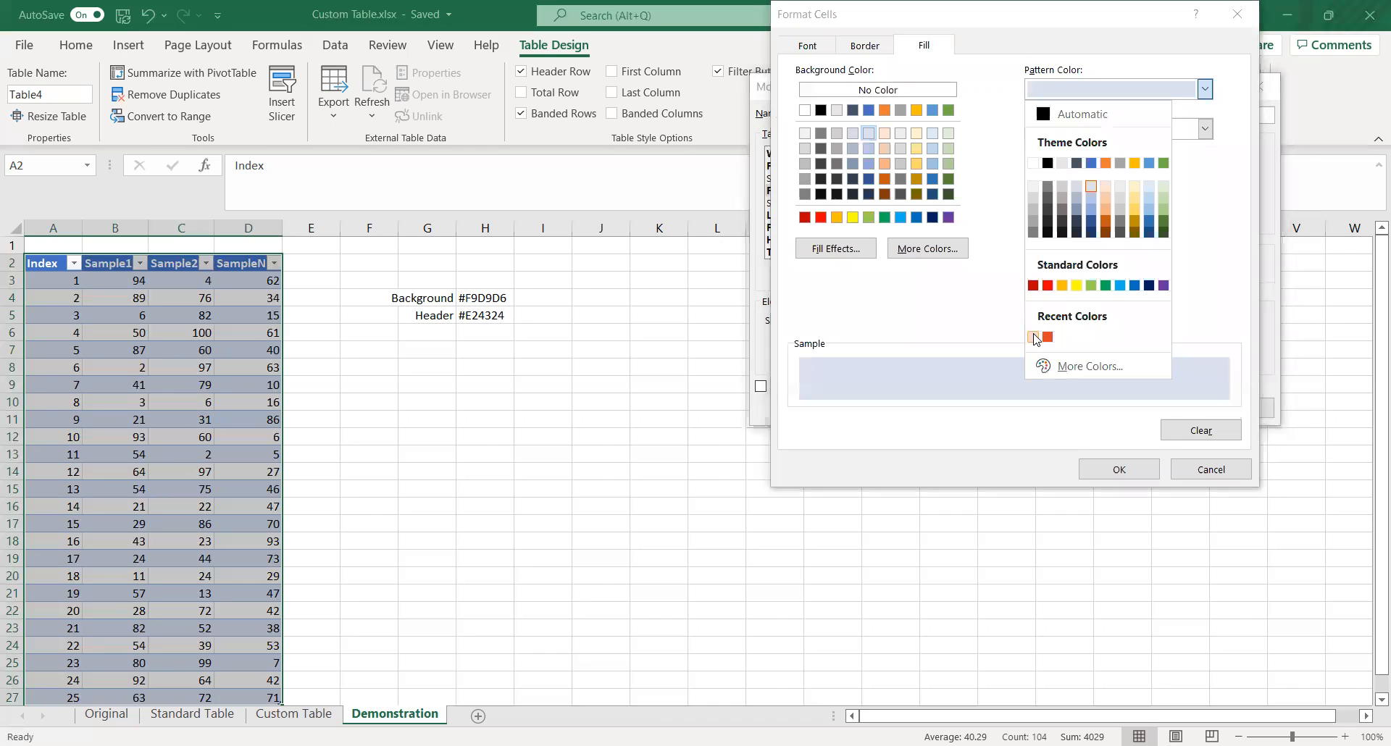
{"action": "left_click", "coordinate": [1035, 338]}
{"action": "left_click", "coordinate": [894, 250]}
{"action": "double_click", "coordinate": [983, 372]}
{"action": "key", "text": "ctrl+v"}
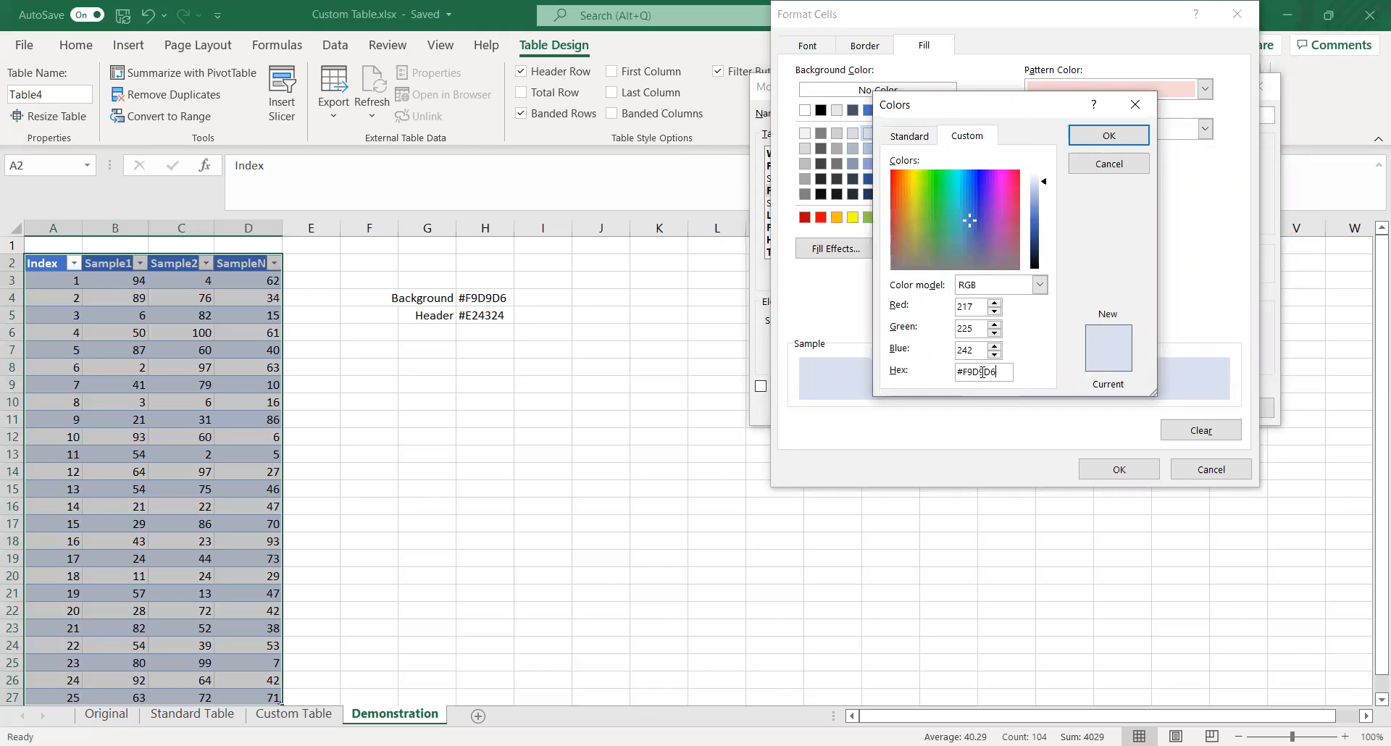
{"action": "key", "text": "Return"}
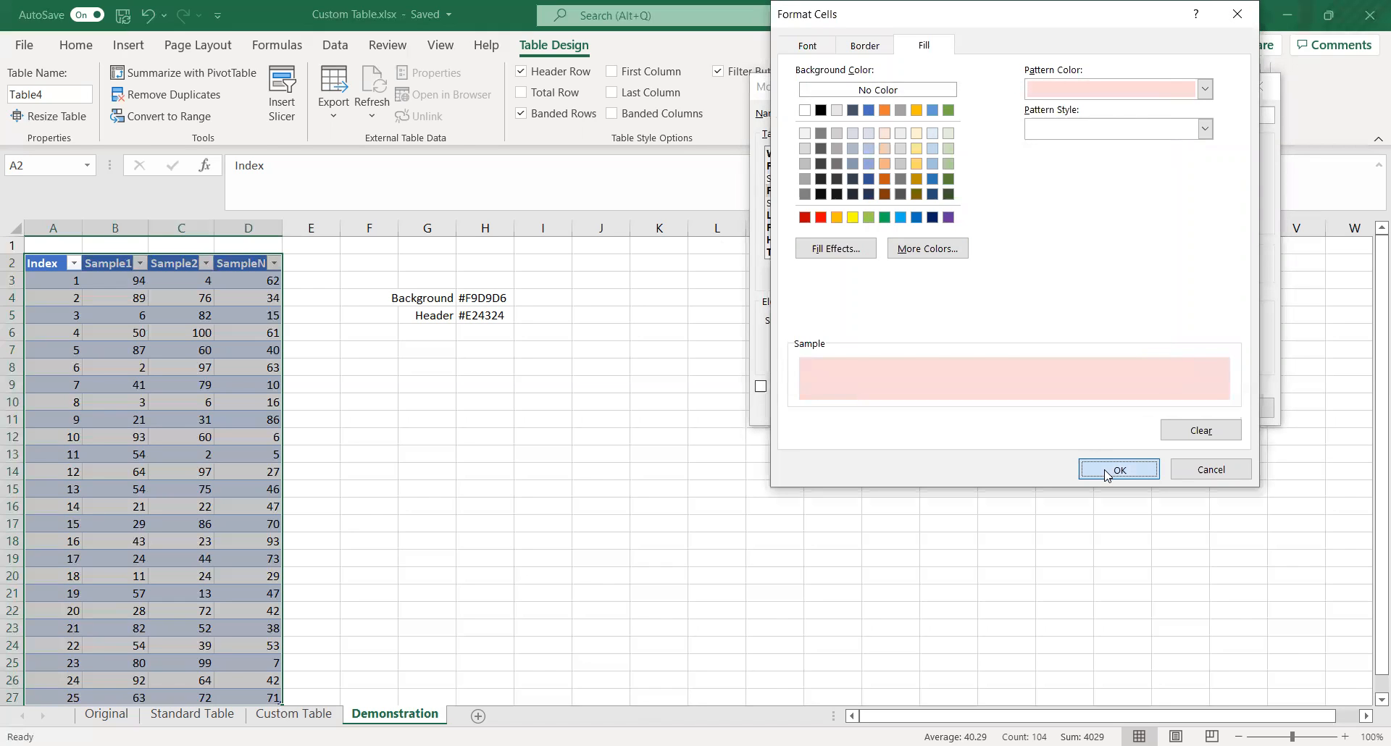
{"action": "left_click", "coordinate": [1106, 475]}
Step: Review the fill, border and font settings of the Last Column element and the formatting summary of First Column
{"action": "left_click", "coordinate": [840, 215]}
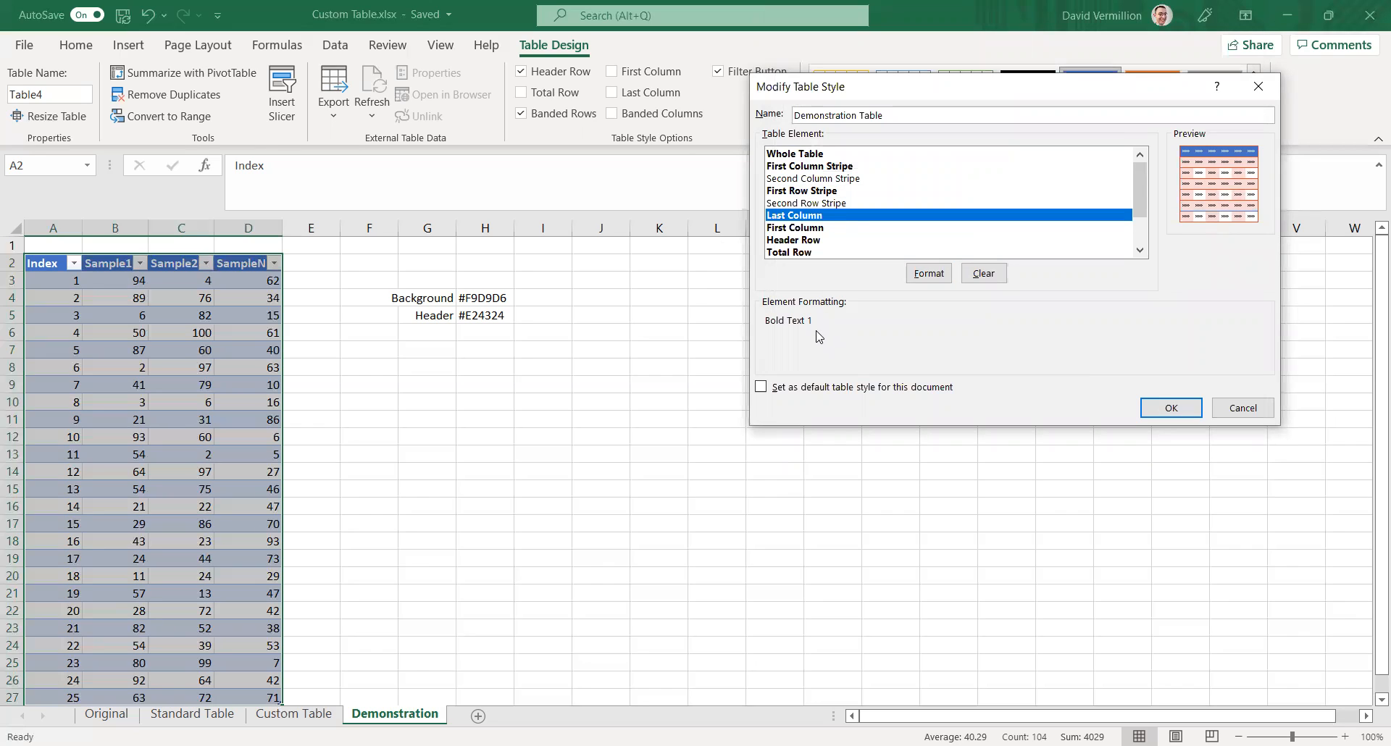
{"action": "left_click", "coordinate": [928, 281]}
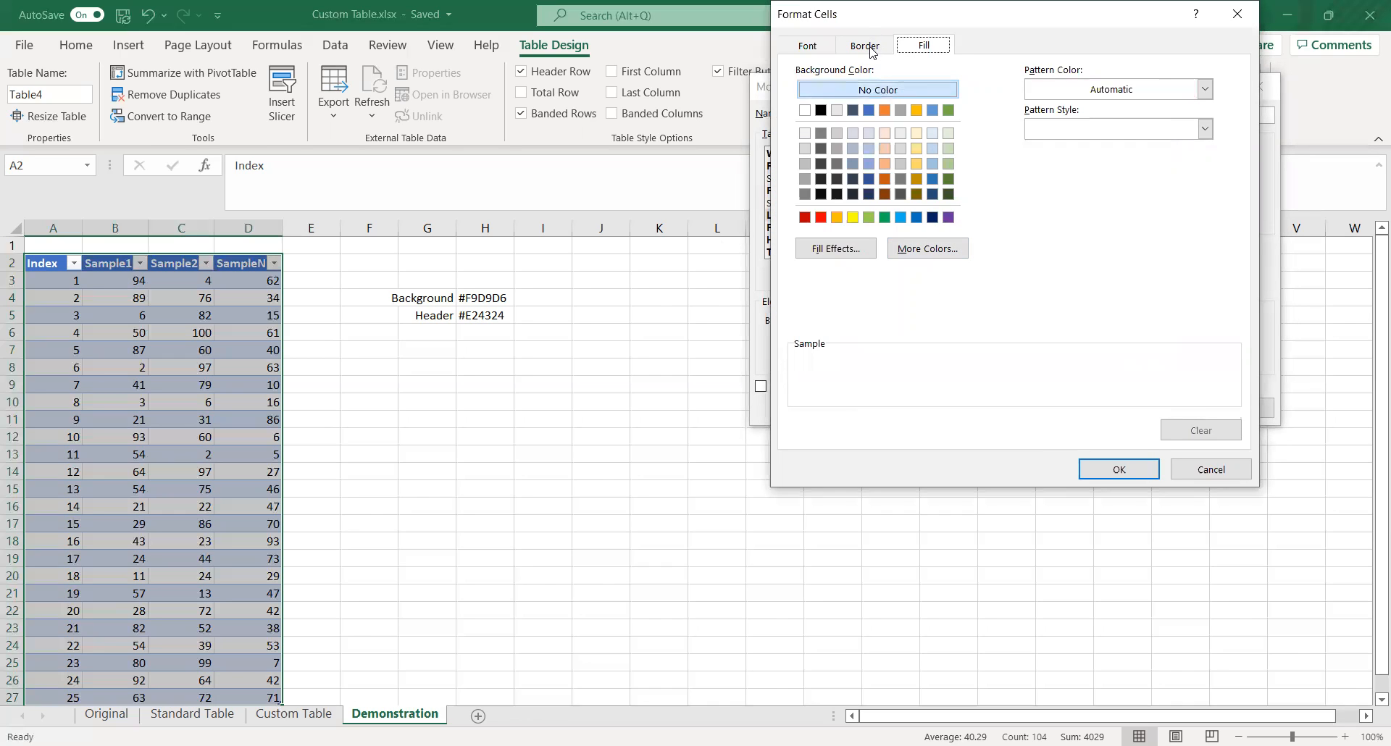
{"action": "left_click", "coordinate": [873, 51]}
{"action": "left_click", "coordinate": [813, 52]}
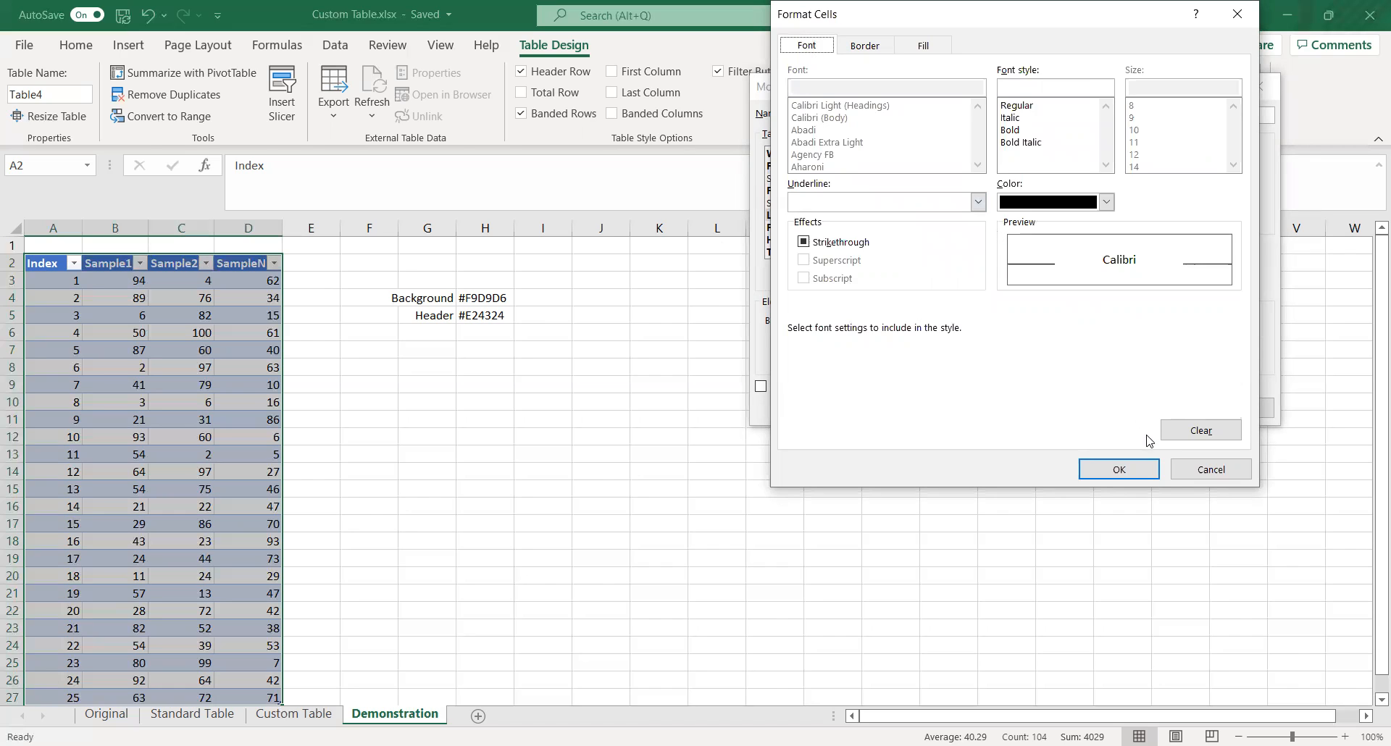
{"action": "left_click", "coordinate": [1118, 469]}
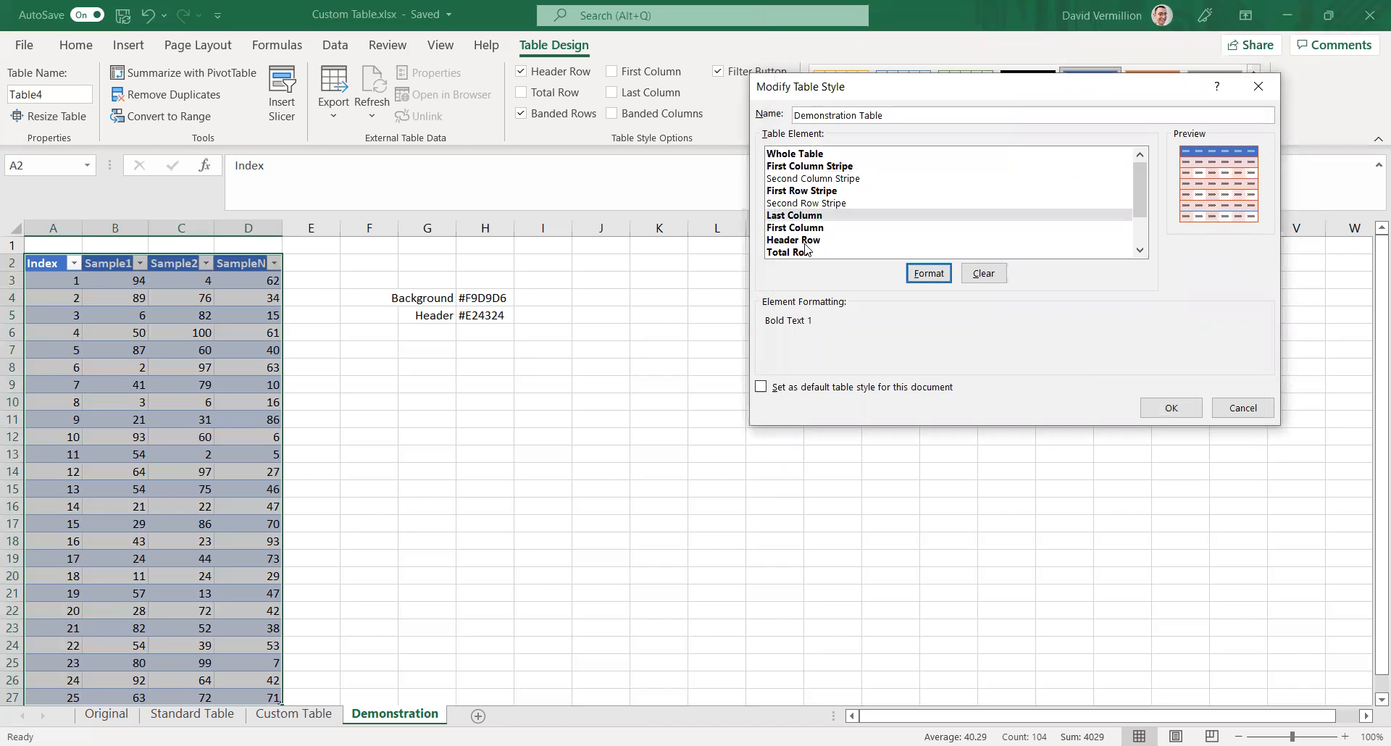
{"action": "left_click", "coordinate": [807, 229]}
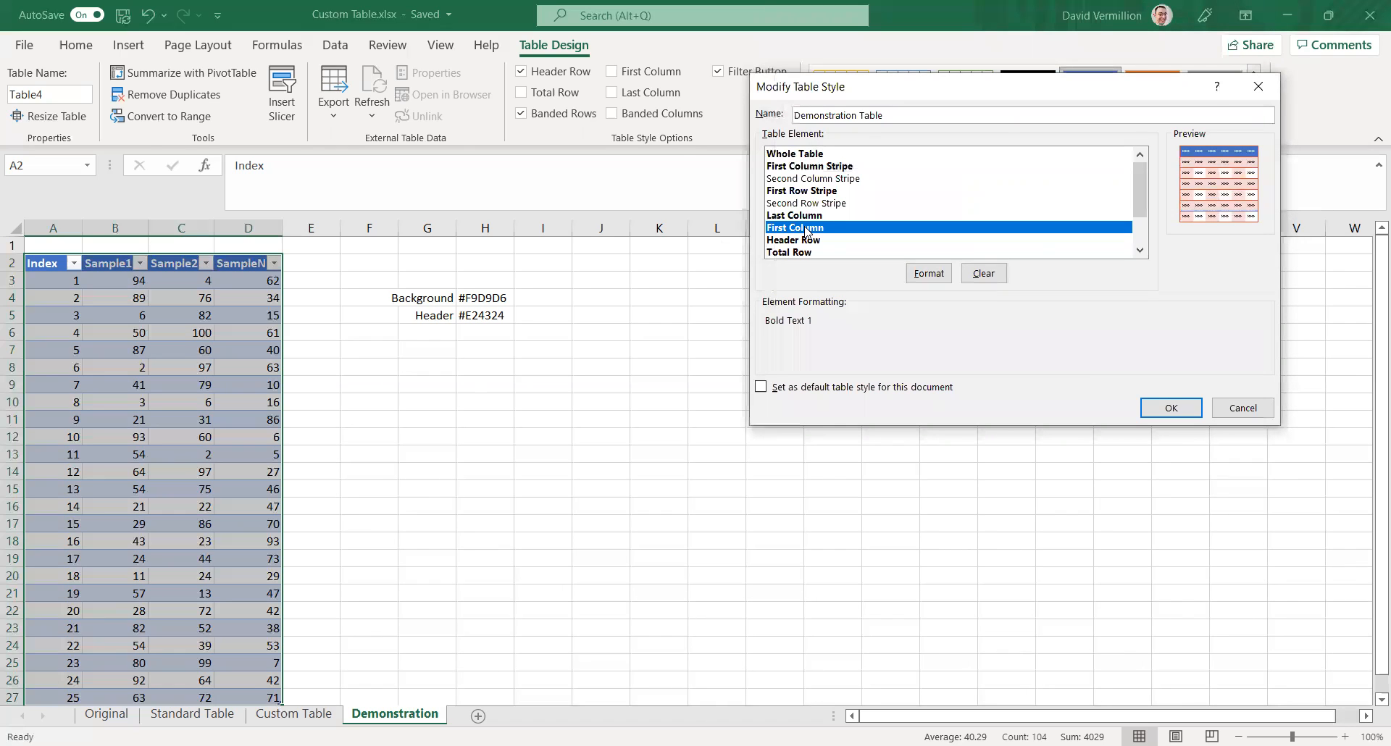
Step: Set the fill pattern color of the Header Row element to the recent orange-red
{"action": "key", "text": "Down"}
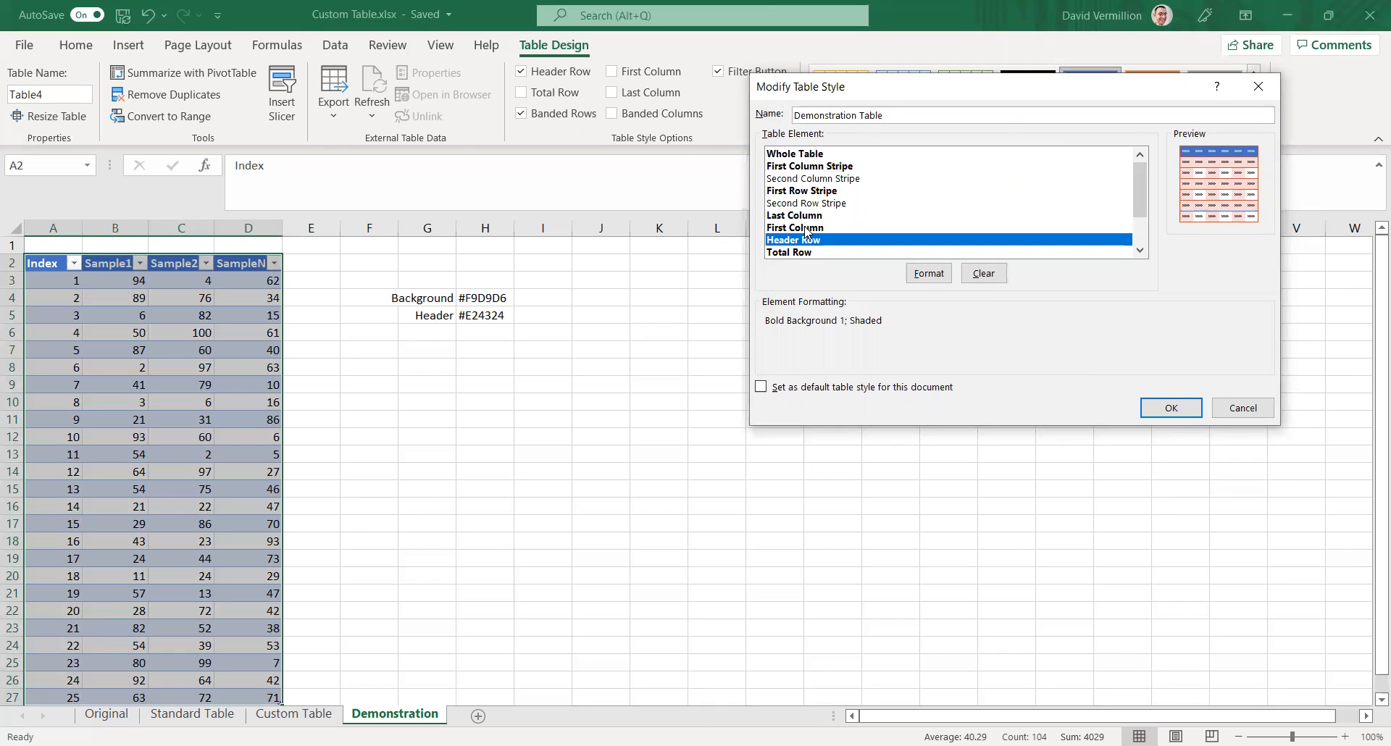
{"action": "left_click", "coordinate": [924, 278]}
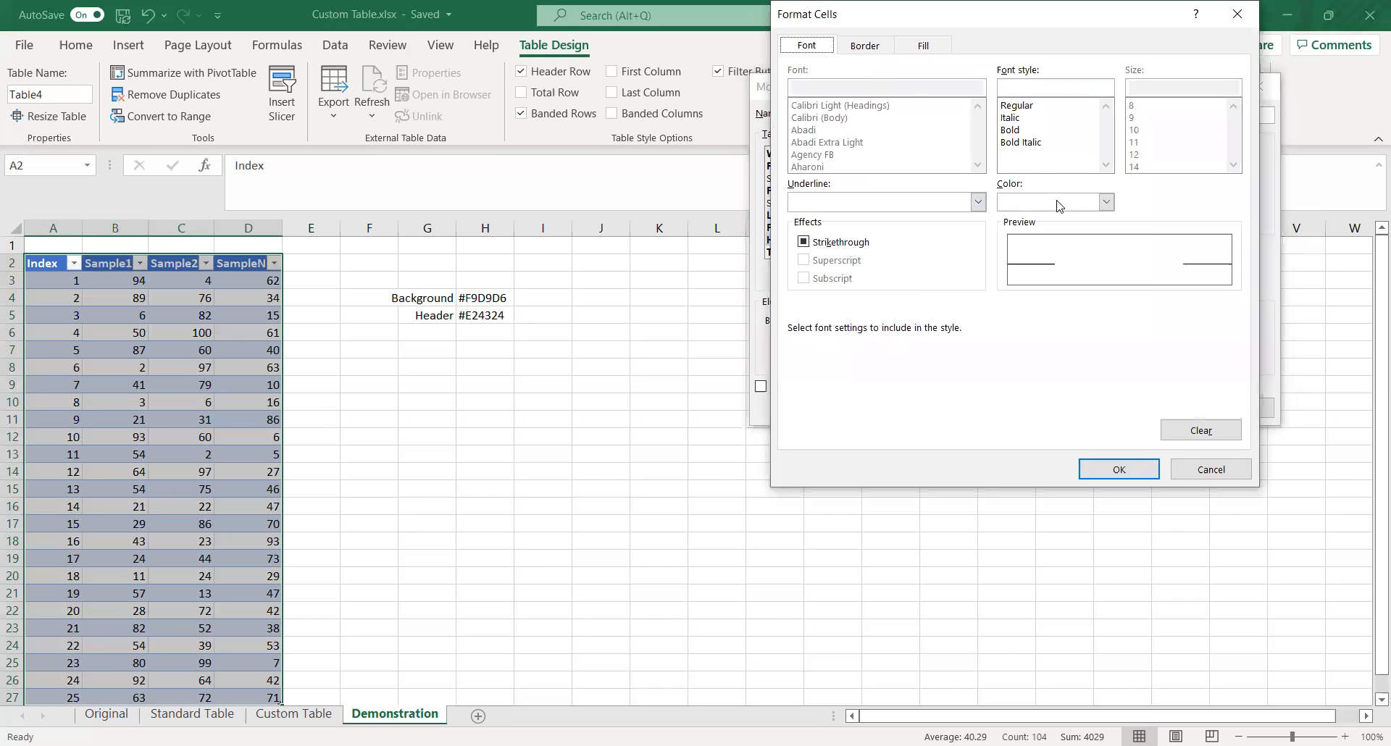
{"action": "left_click", "coordinate": [865, 47]}
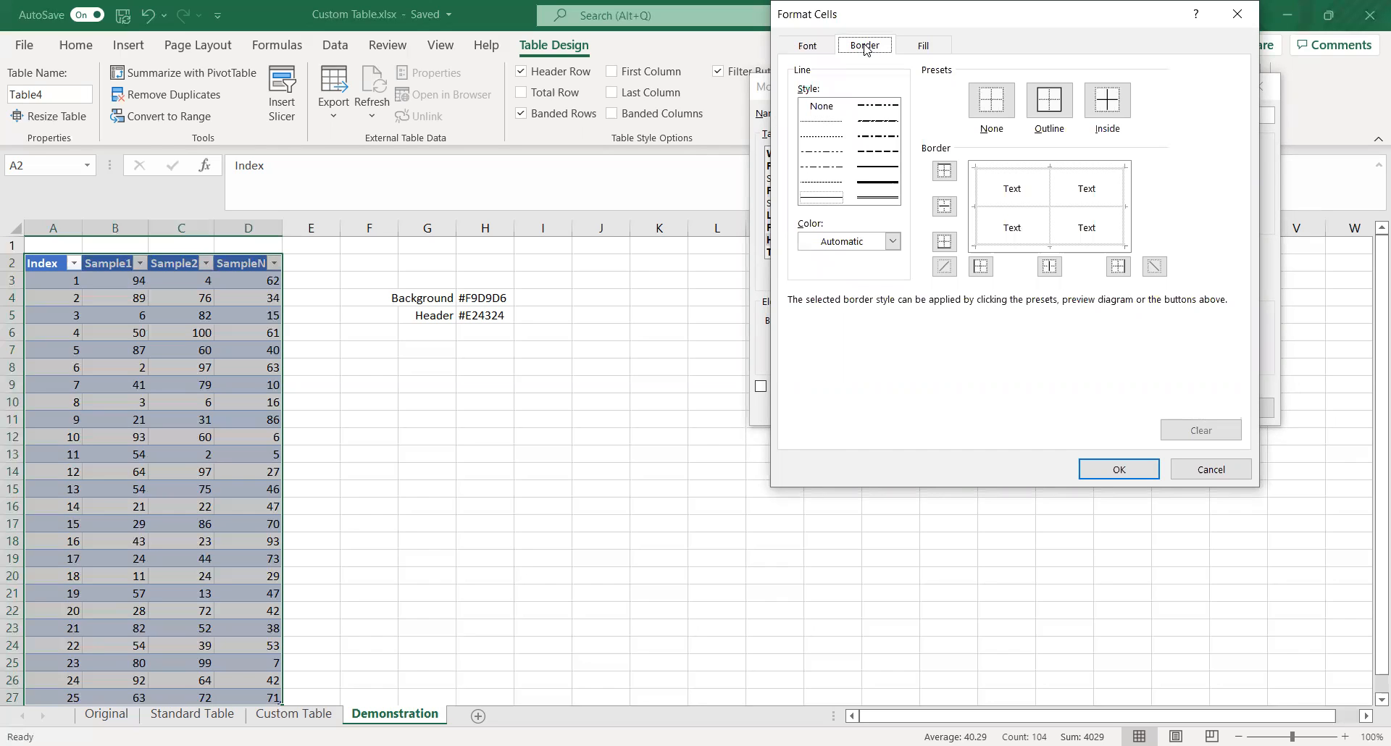
{"action": "left_click", "coordinate": [923, 47]}
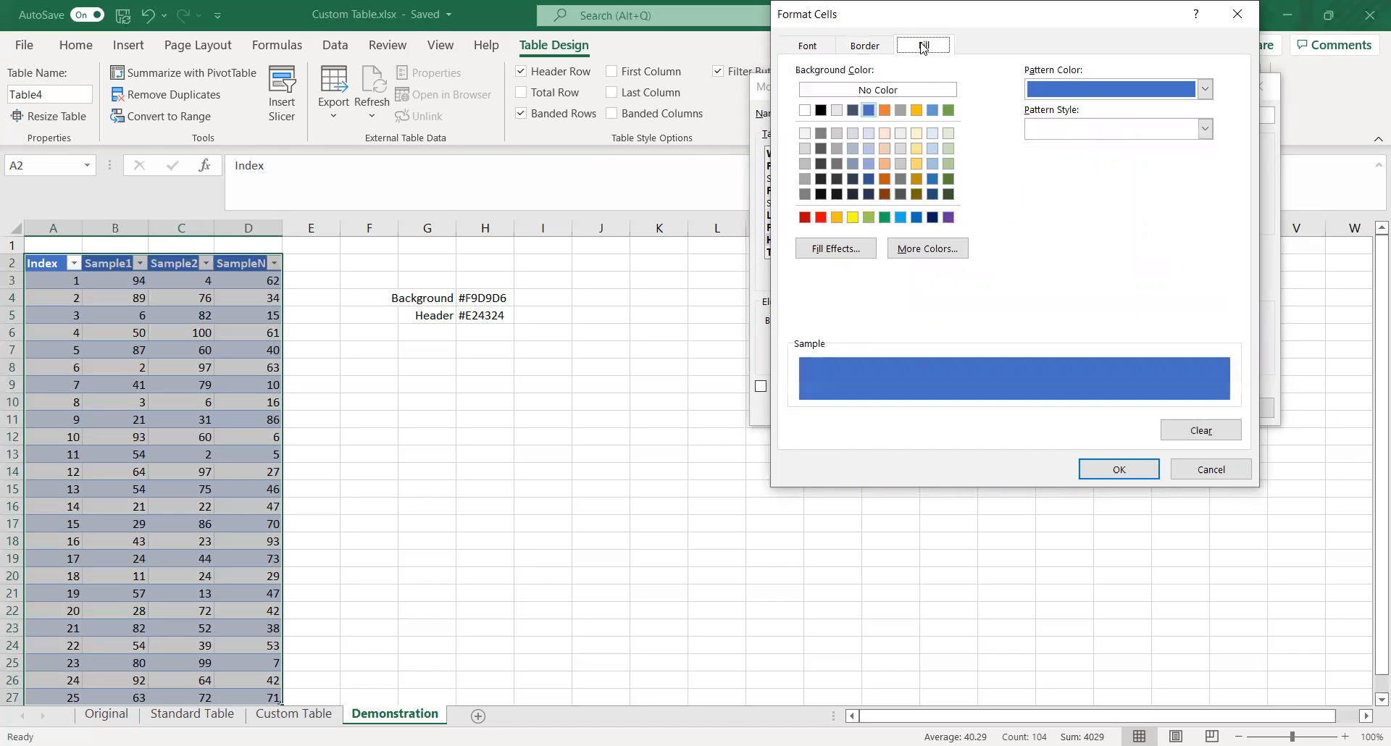
{"action": "left_click", "coordinate": [1205, 88]}
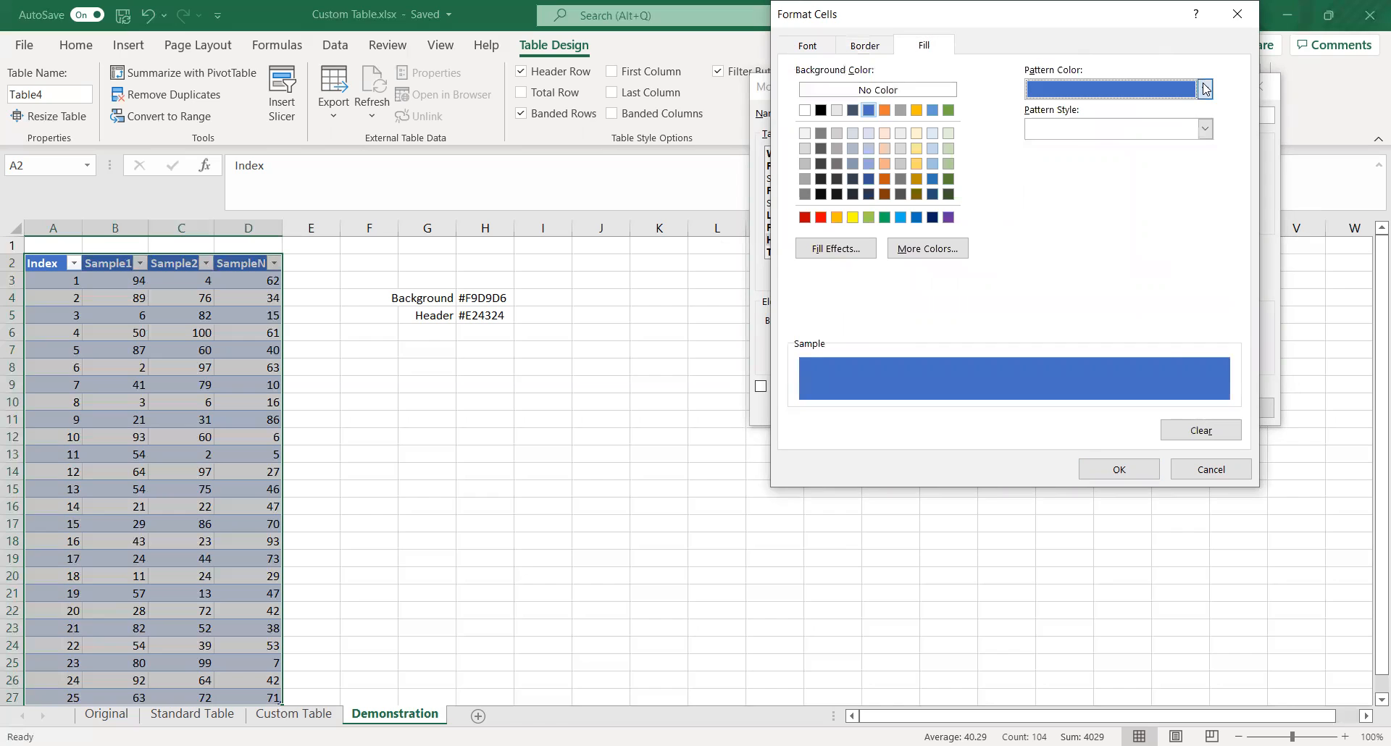
{"action": "left_click", "coordinate": [1205, 89]}
{"action": "left_click", "coordinate": [1048, 337]}
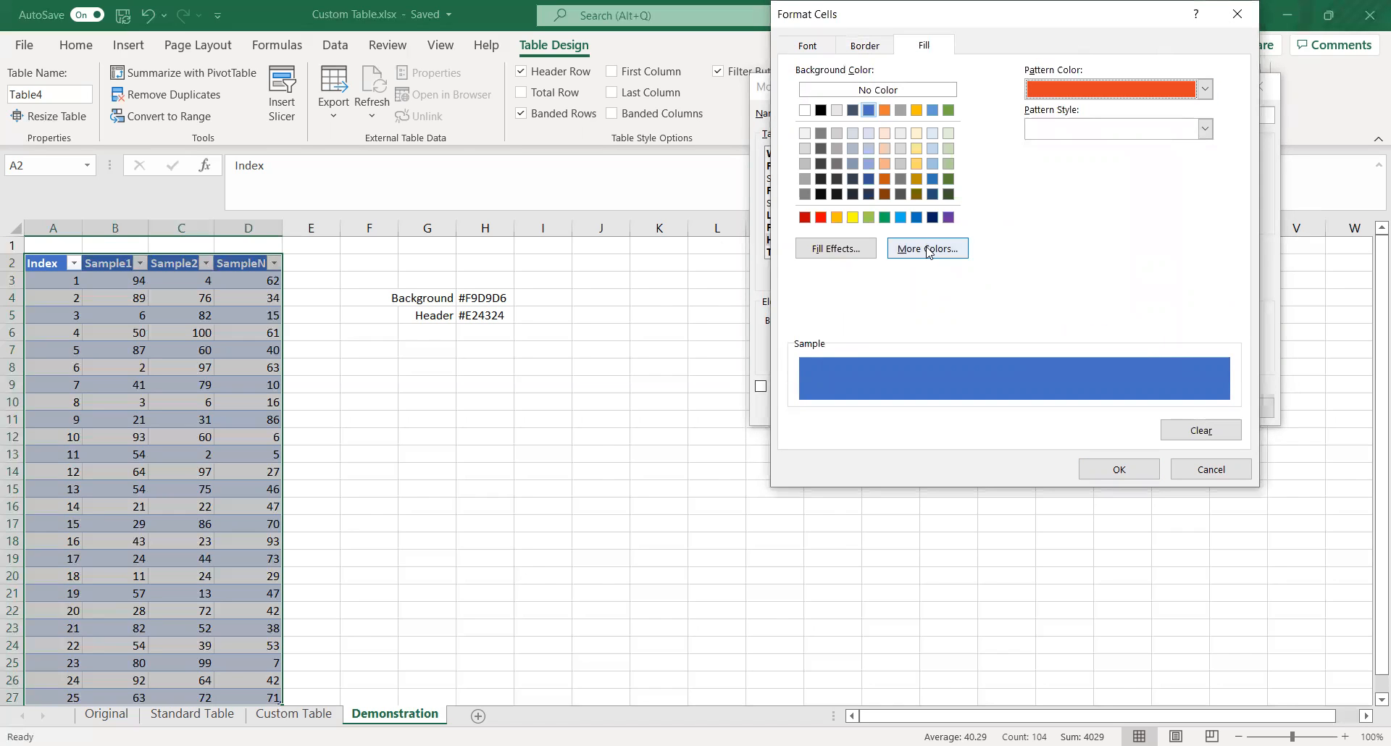
Step: Set the Header Row's background fill to the custom color #E24324 listed for the header on the sheet
{"action": "left_click", "coordinate": [931, 249]}
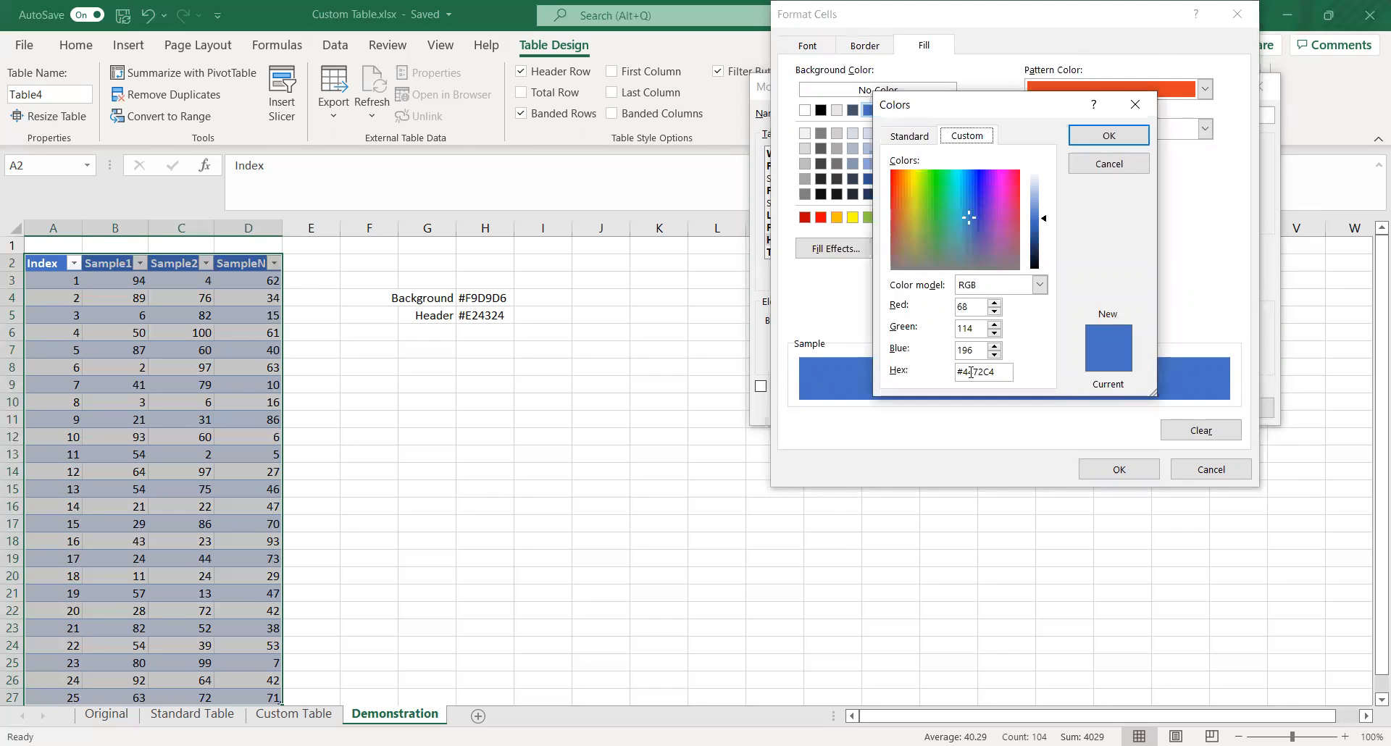
{"action": "left_click_drag", "start_coordinate": [964, 372], "coordinate": [1002, 375]}
{"action": "type", "text": "#24324"}
{"action": "key", "text": "Left"}
{"action": "key", "text": "BackSpace"}
{"action": "type", "text": "E"}
{"action": "left_click", "coordinate": [1139, 136]}
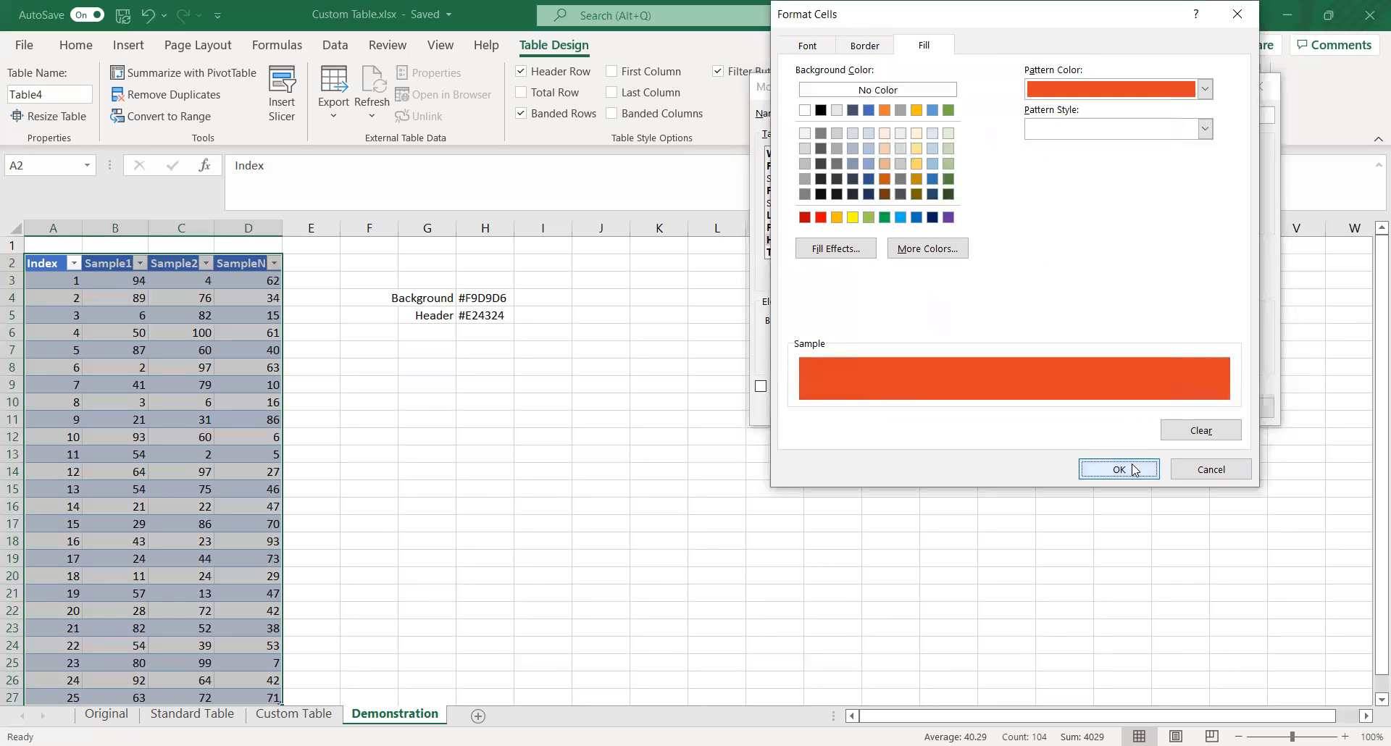
{"action": "left_click", "coordinate": [1120, 468]}
Step: Recolor the Total Row element's top border with the recent orange-red and check its font settings
{"action": "scroll", "coordinate": [962, 194], "scroll_direction": "down", "scroll_amount": 1}
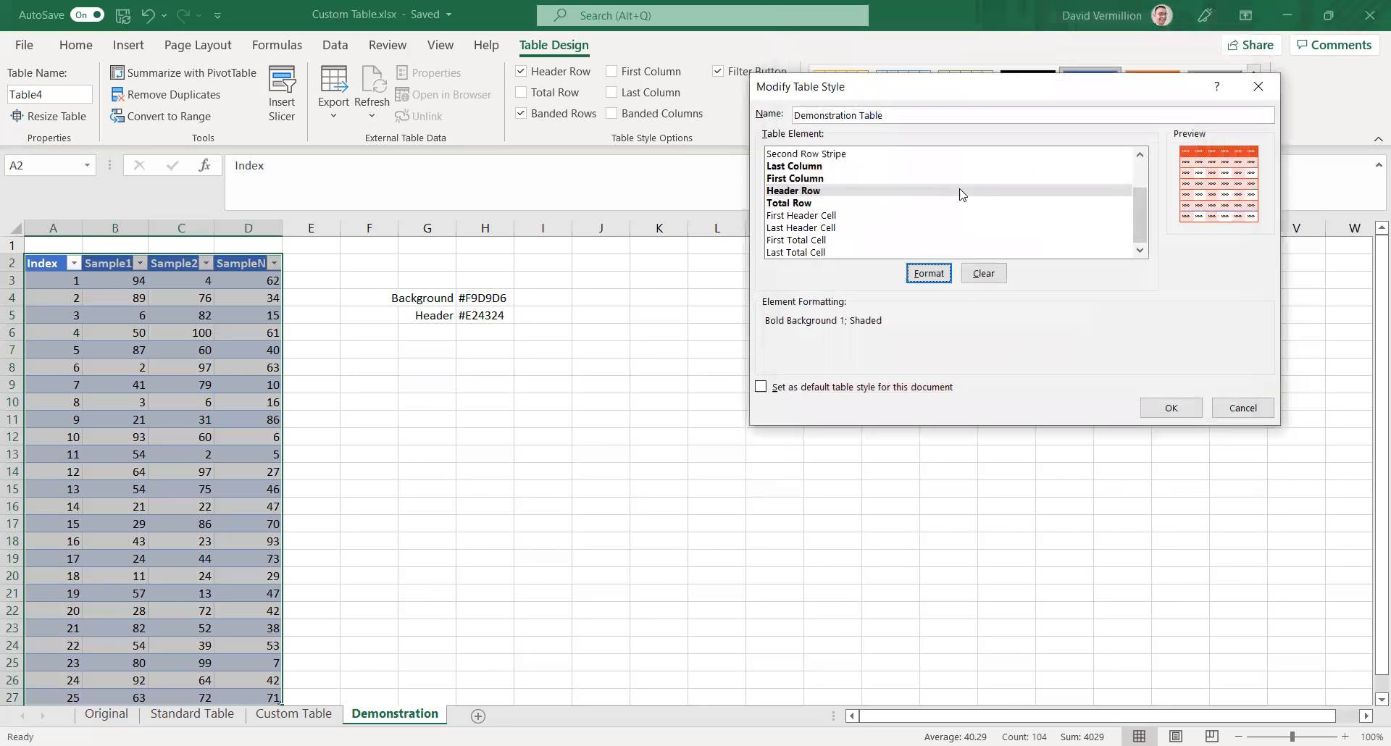
{"action": "left_click", "coordinate": [834, 203]}
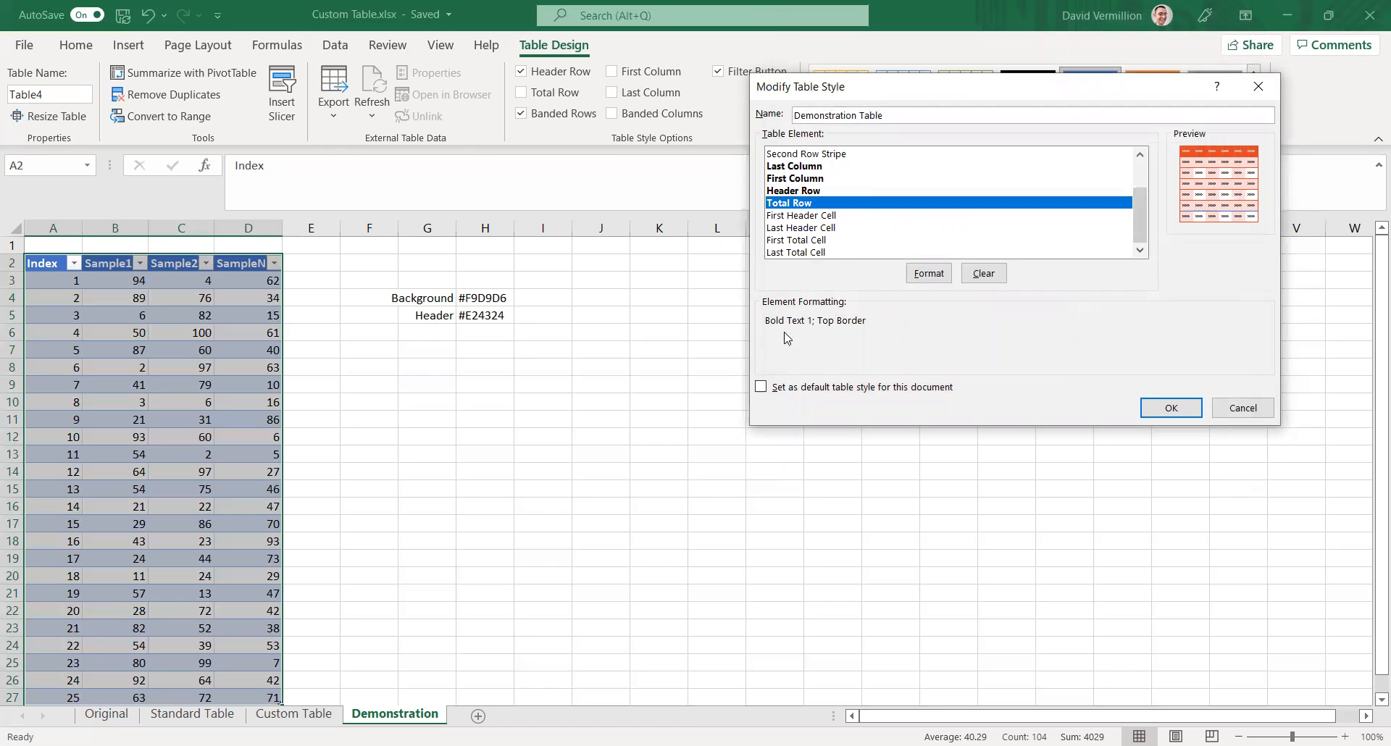
{"action": "left_click", "coordinate": [929, 274]}
{"action": "left_click", "coordinate": [877, 48]}
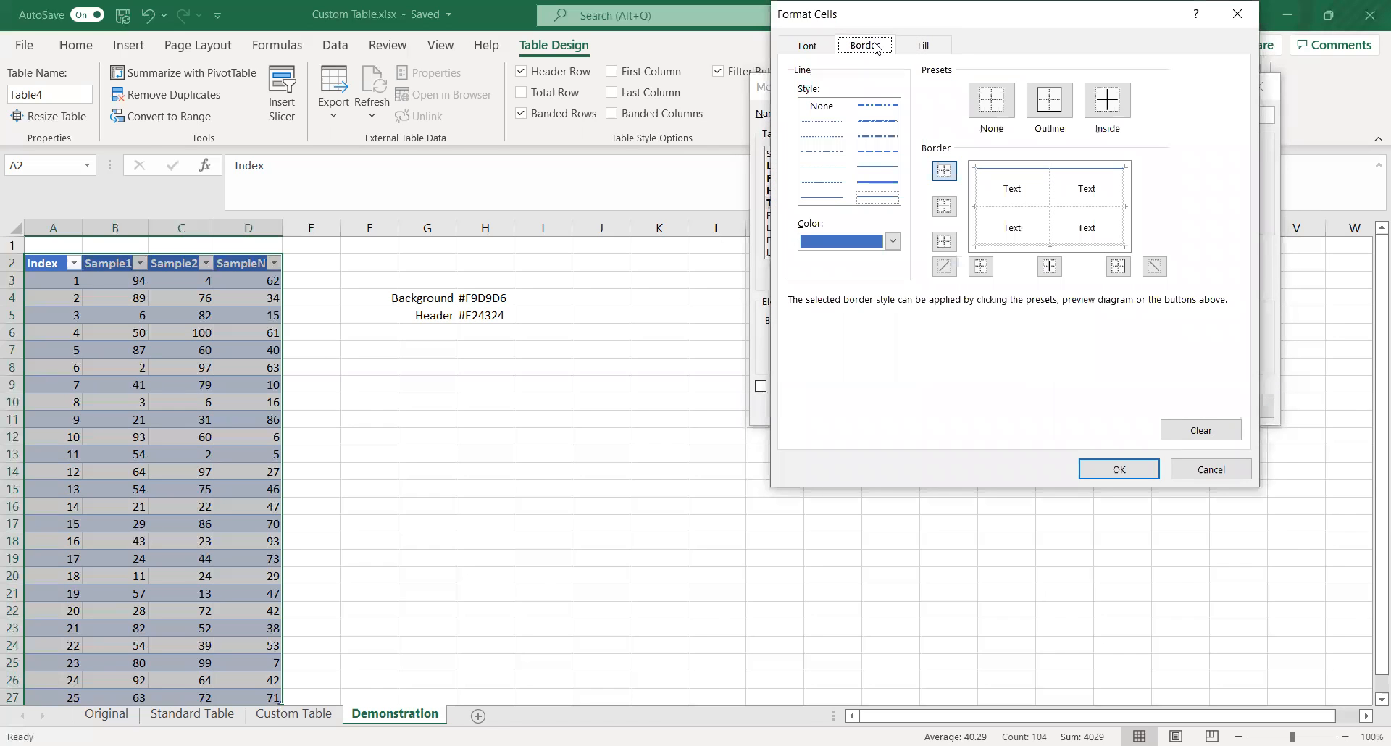
{"action": "left_click", "coordinate": [893, 242]}
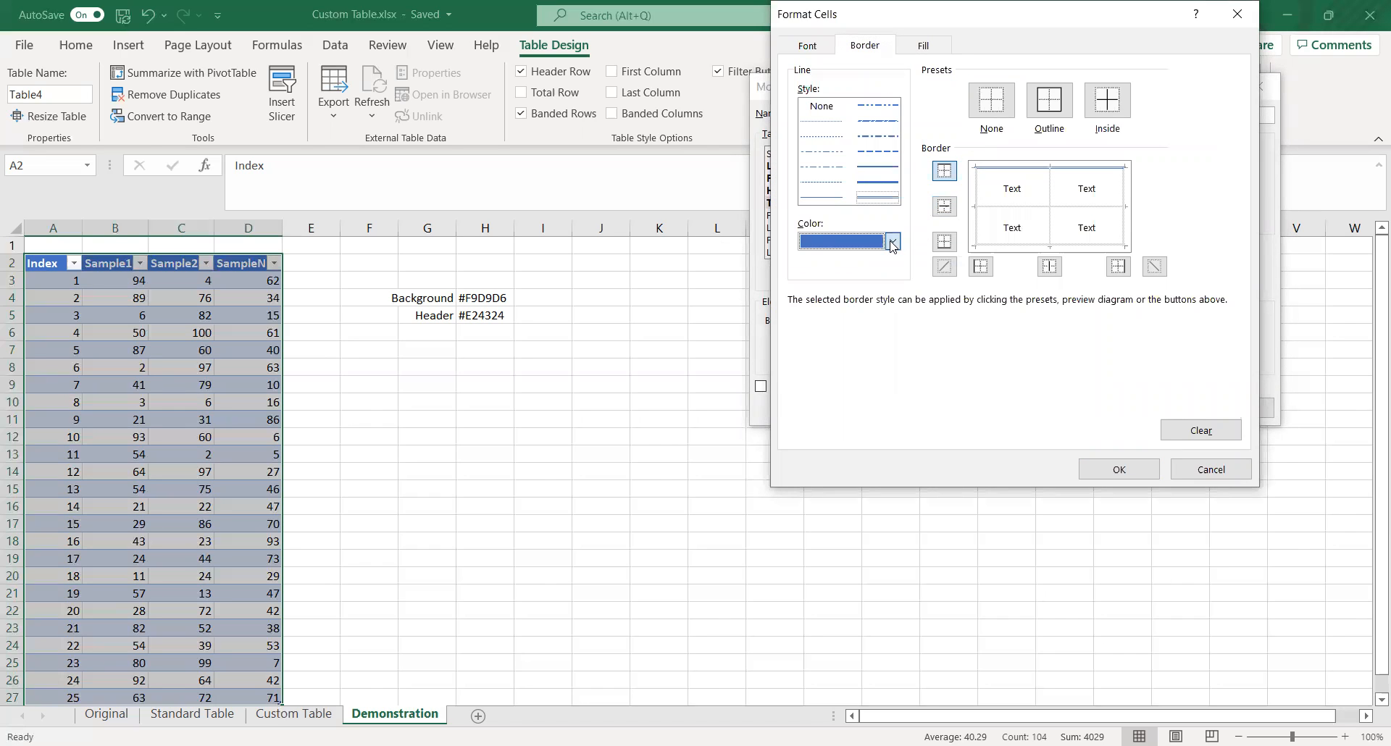
{"action": "left_click", "coordinate": [892, 242]}
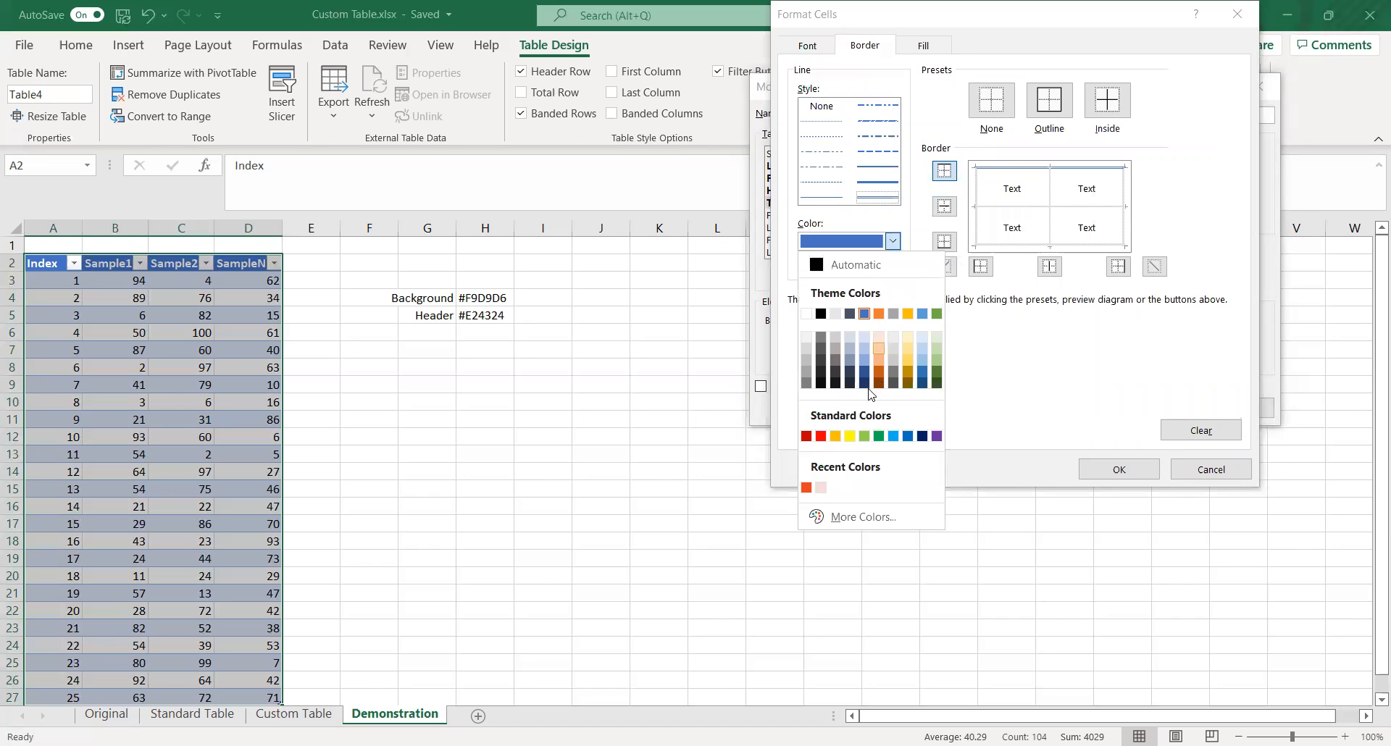
{"action": "left_click", "coordinate": [805, 489]}
{"action": "left_click", "coordinate": [945, 171]}
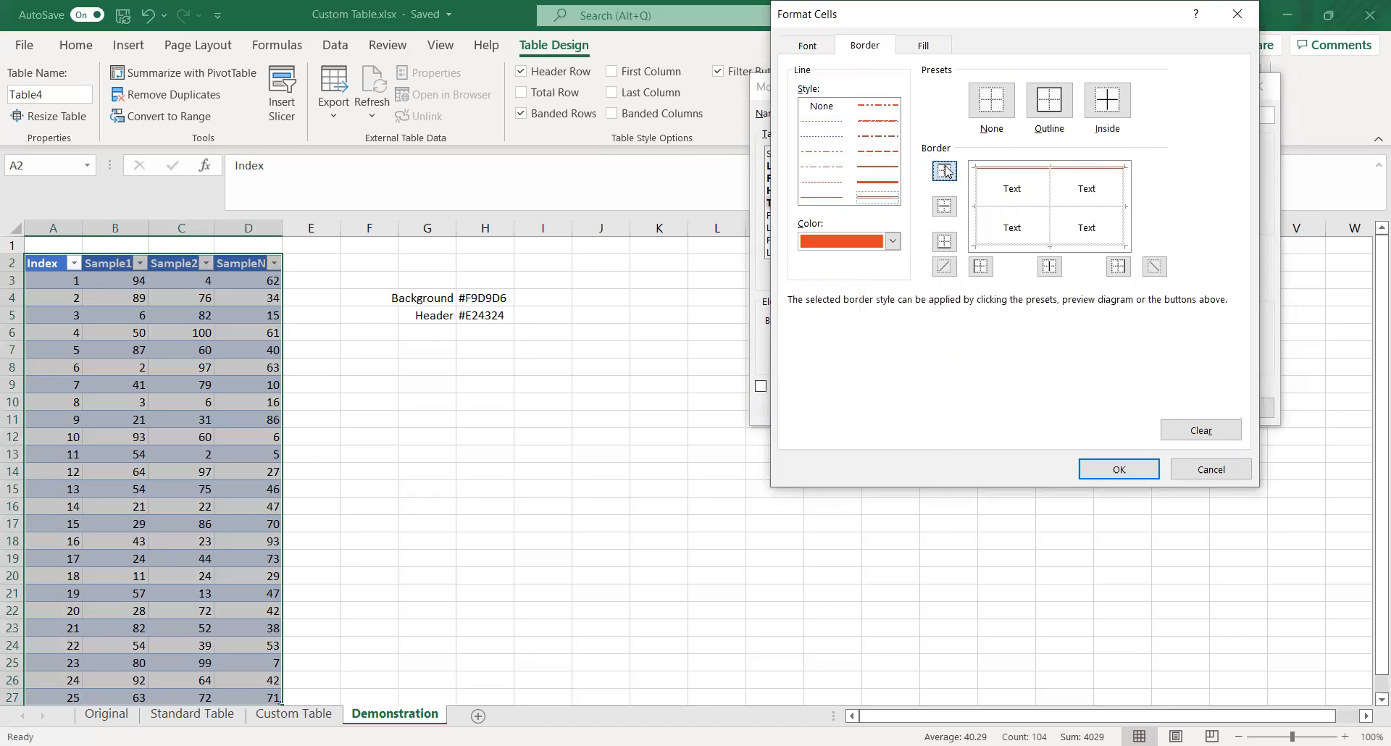
{"action": "left_click", "coordinate": [822, 46]}
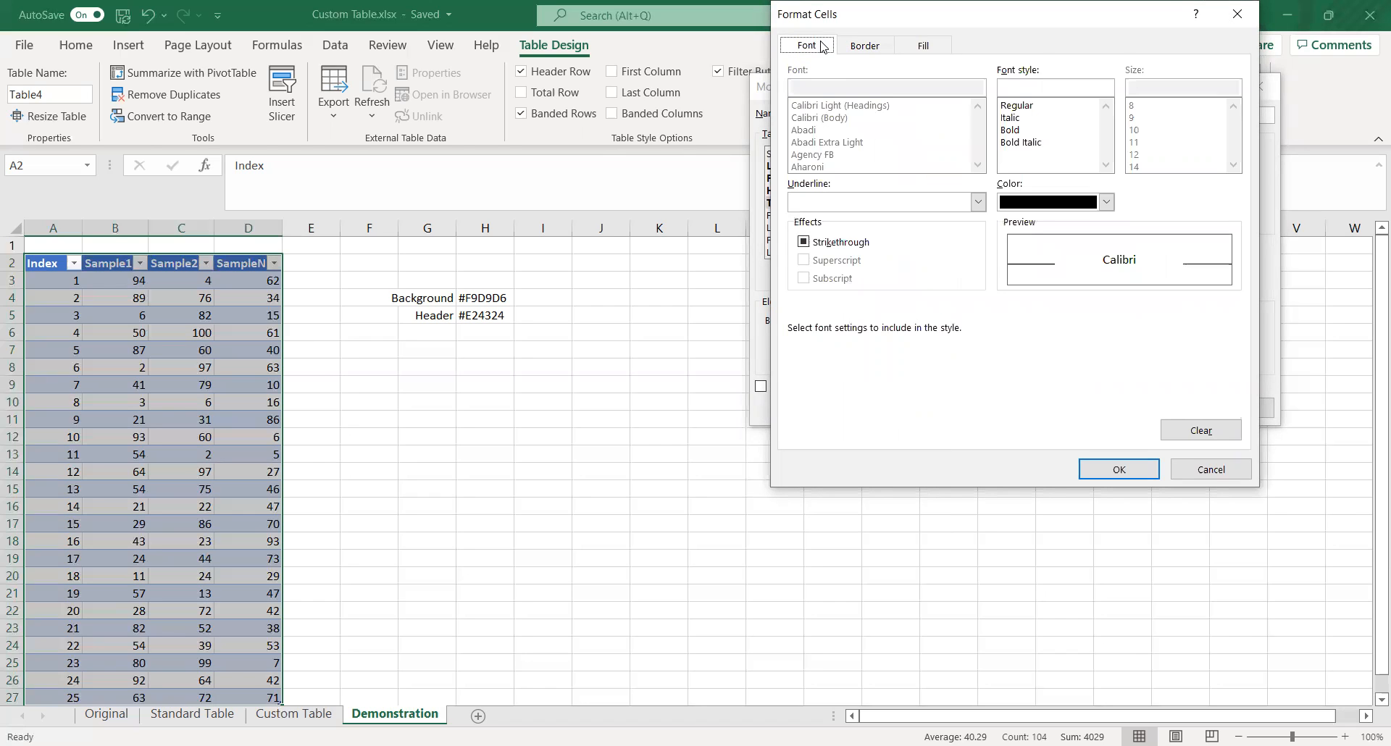
{"action": "left_click", "coordinate": [1106, 475]}
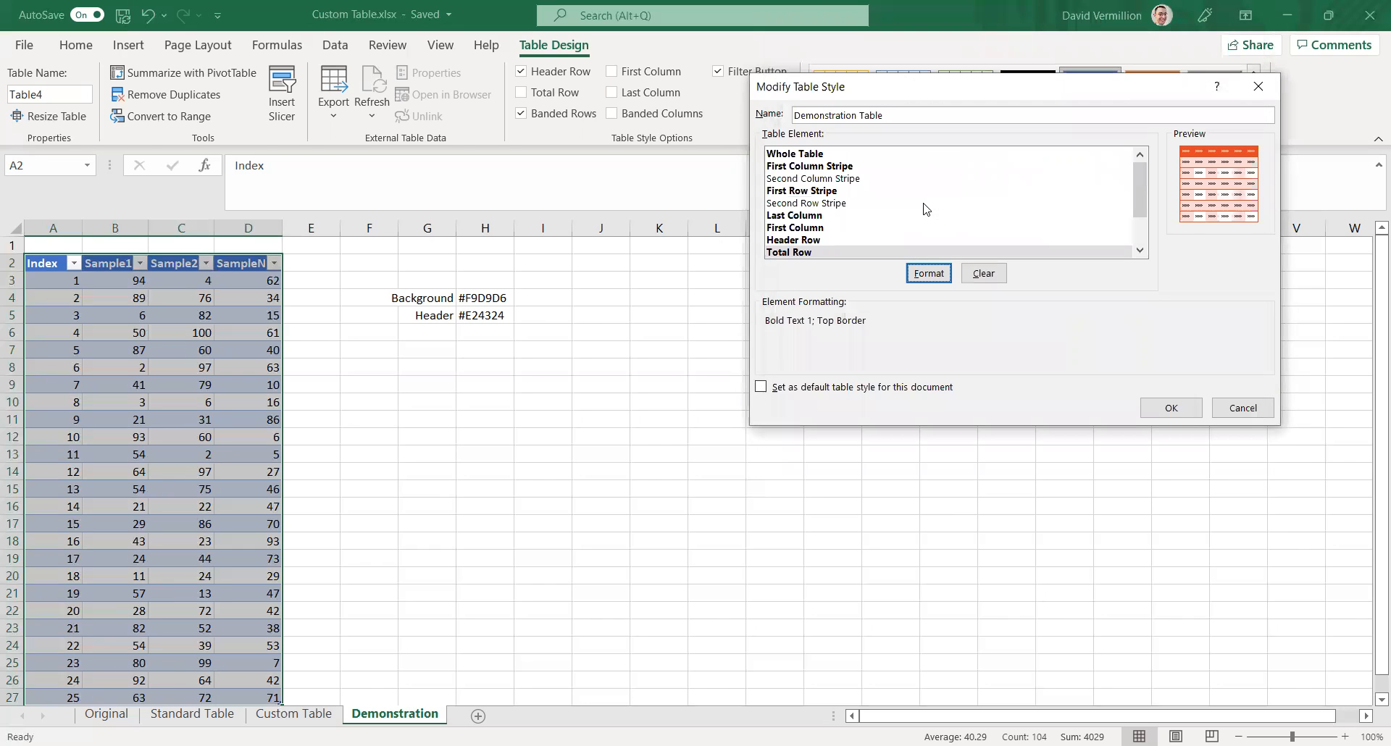
Step: Save the changes to the Demonstration Table style and apply the first custom table style to the sample data
{"action": "left_click", "coordinate": [1171, 409]}
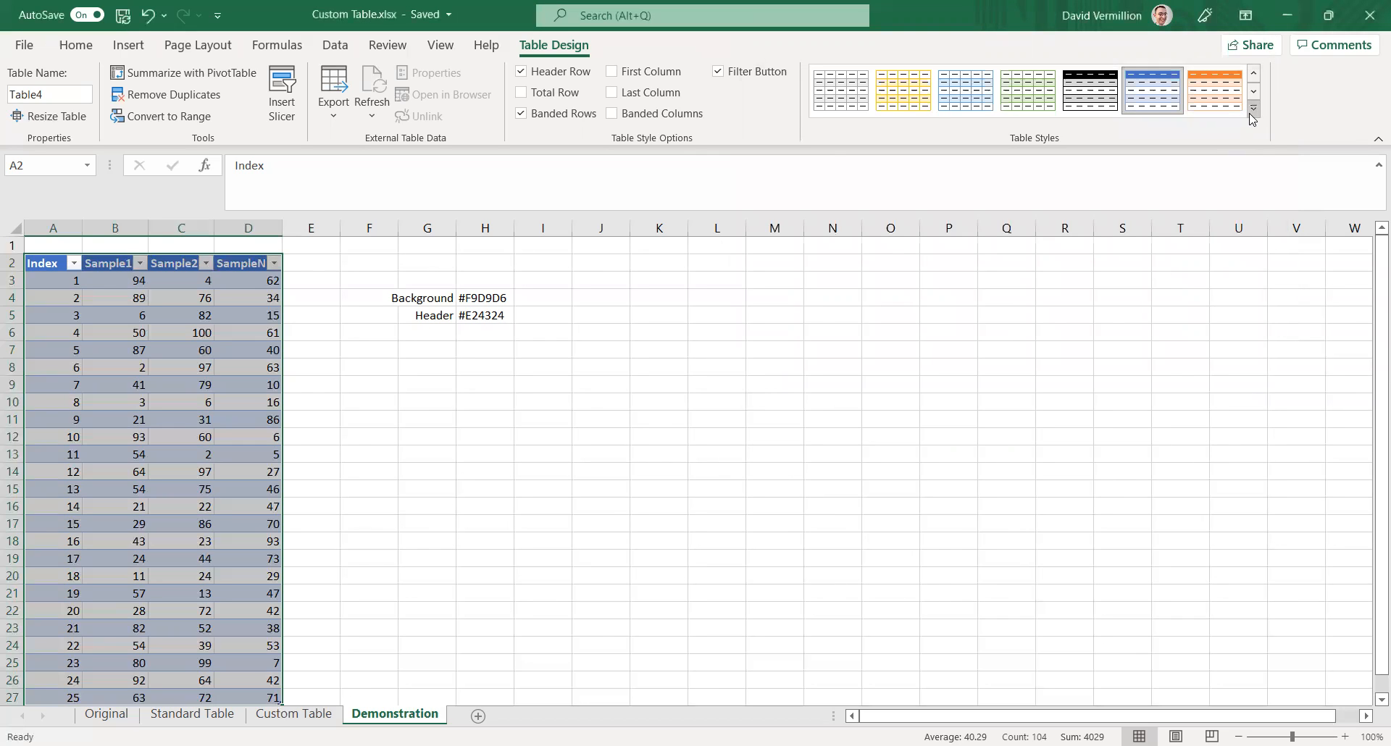
{"action": "left_click", "coordinate": [1253, 110]}
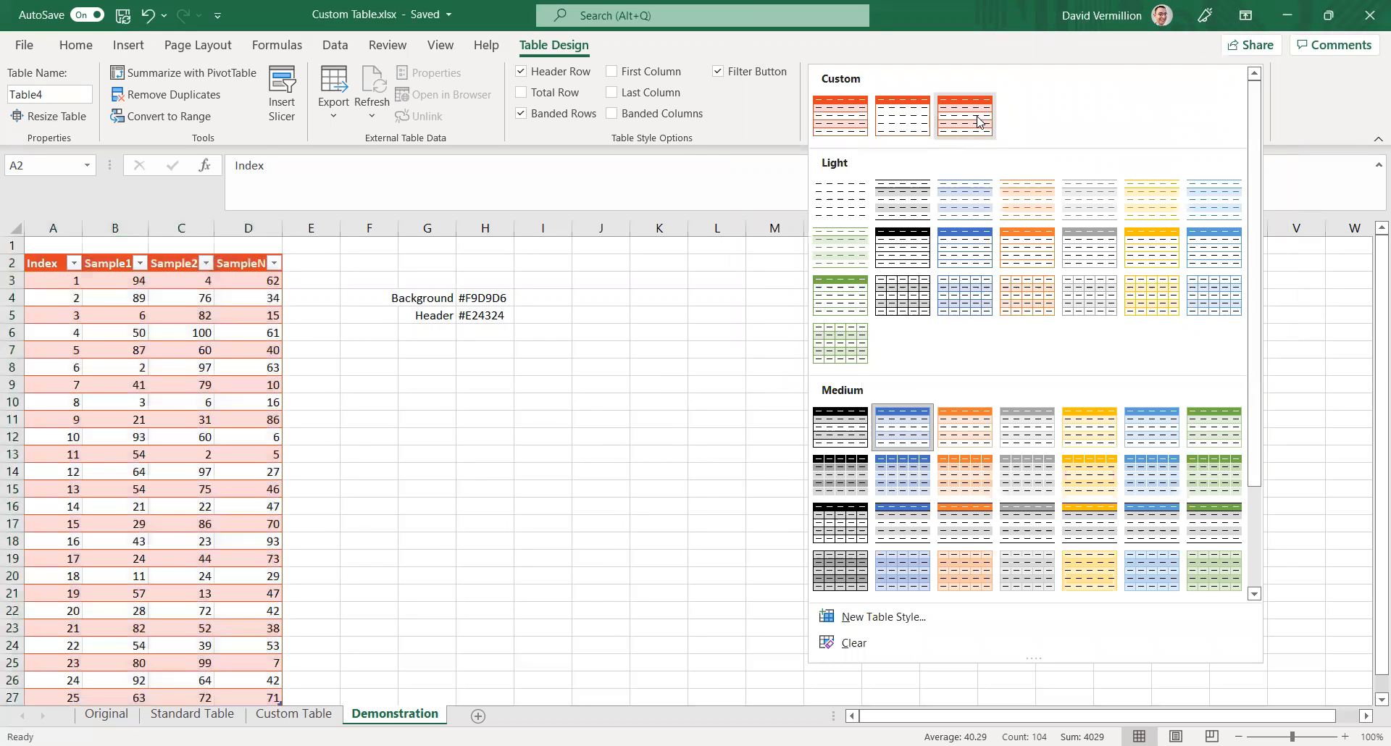
{"action": "left_click", "coordinate": [855, 126]}
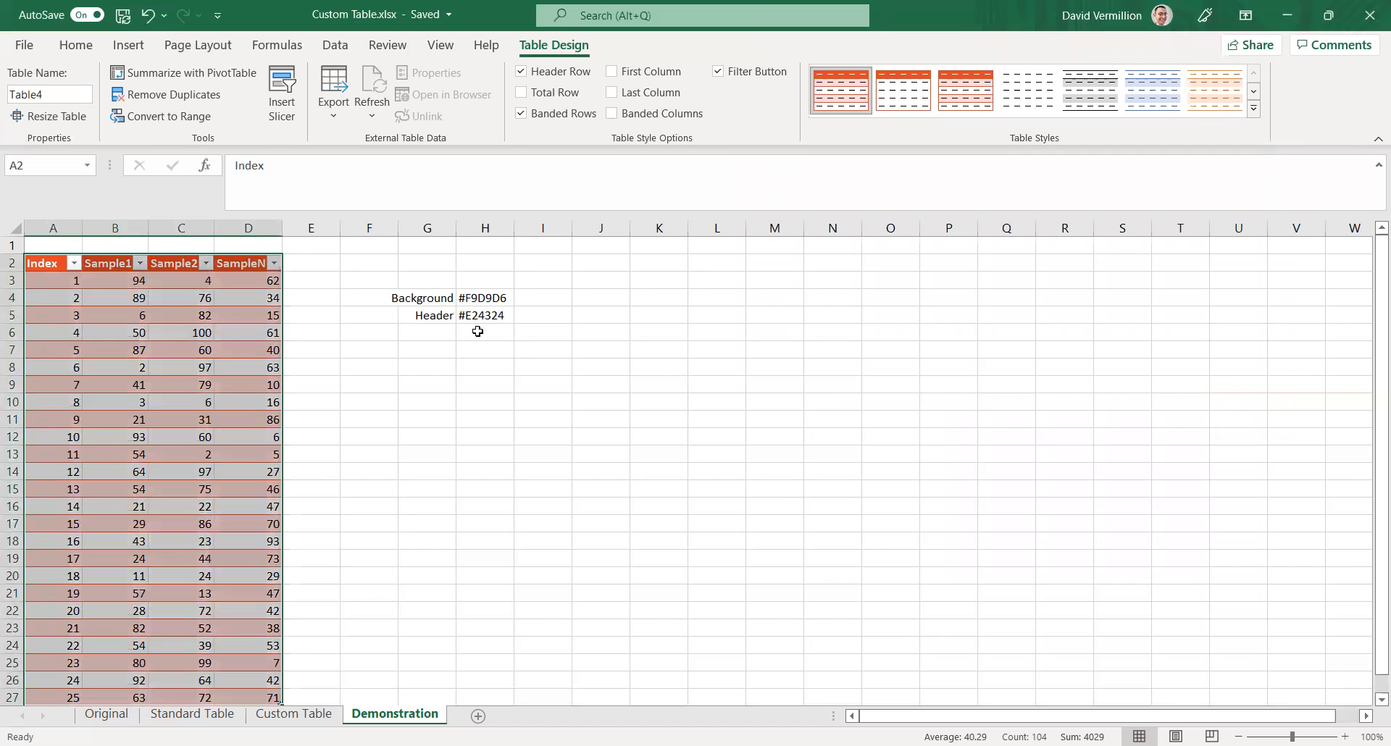
Step: Merge and center cells A1:D1 above the table and set their font size to 18
{"action": "left_click_drag", "start_coordinate": [41, 245], "coordinate": [226, 221]}
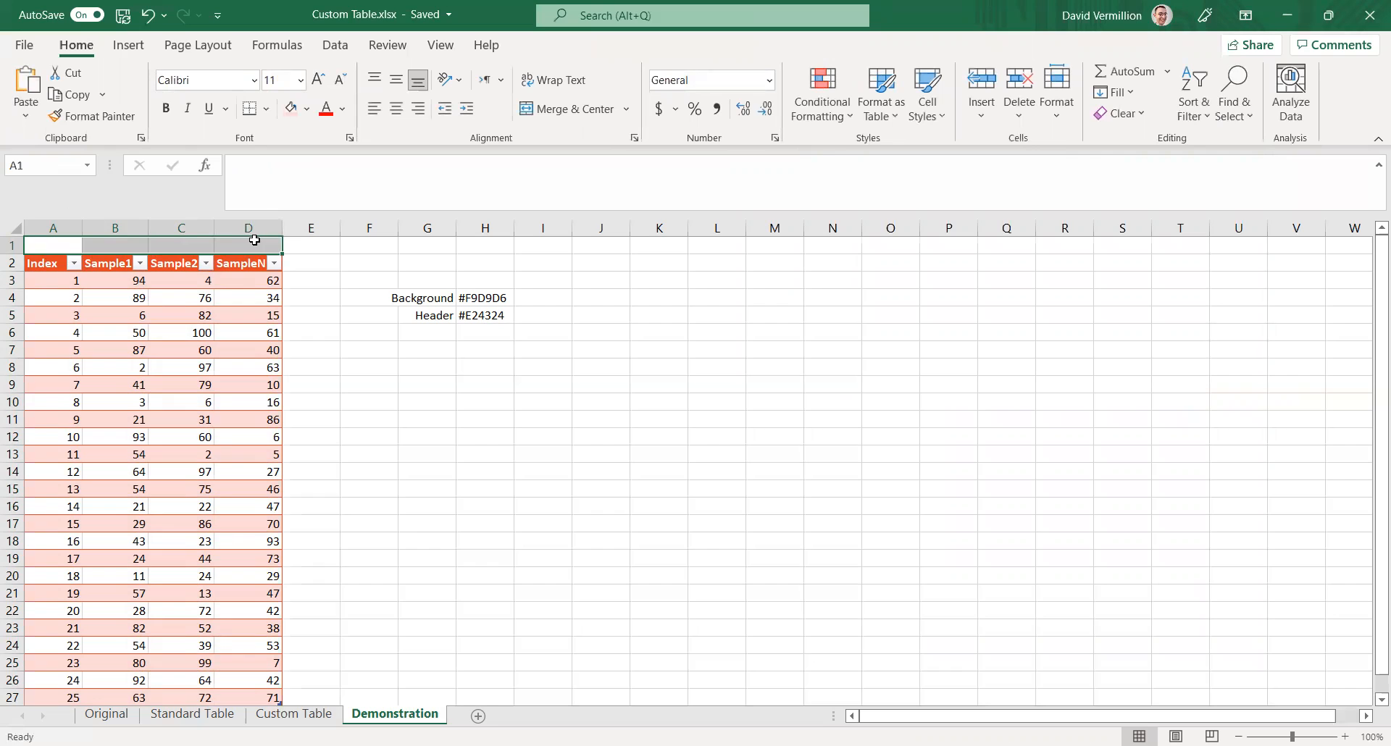
{"action": "left_click", "coordinate": [582, 108]}
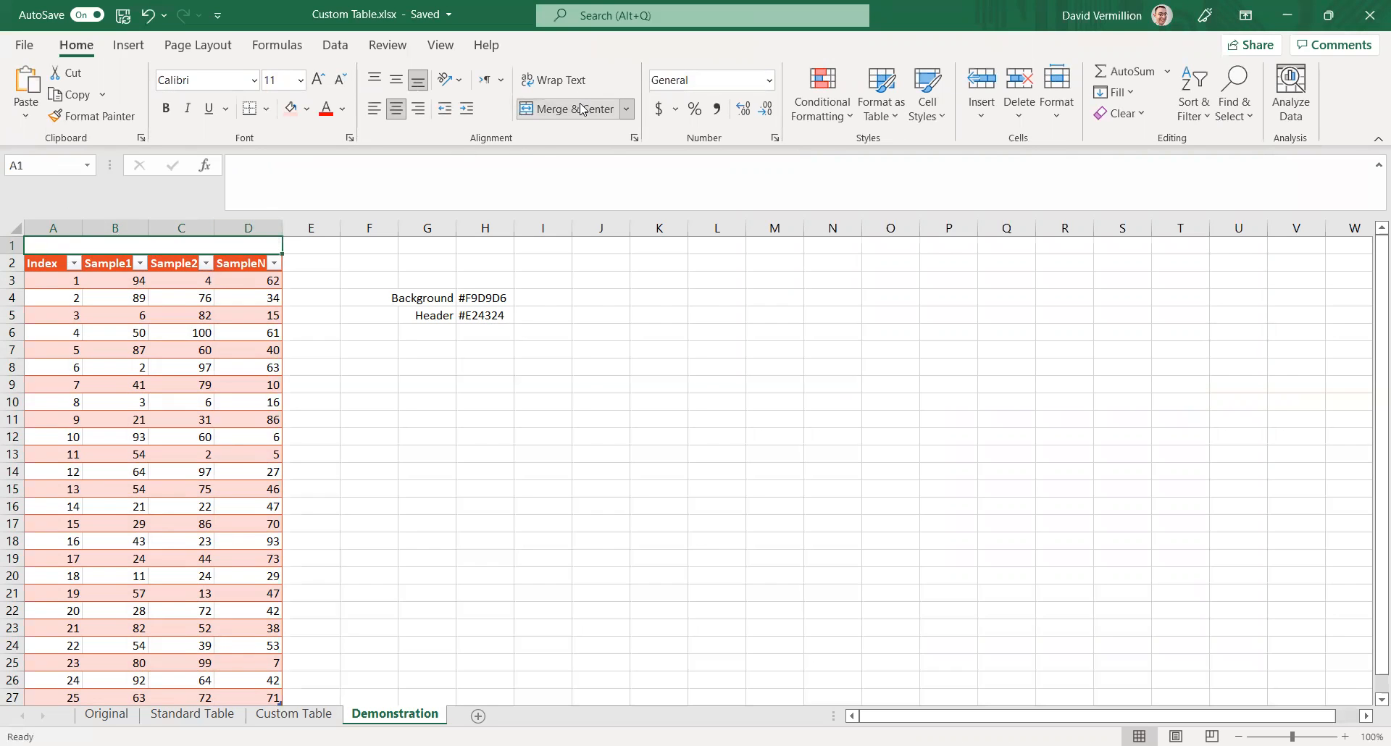
{"action": "left_click", "coordinate": [302, 77]}
{"action": "left_click", "coordinate": [303, 79]}
{"action": "left_click", "coordinate": [276, 253]}
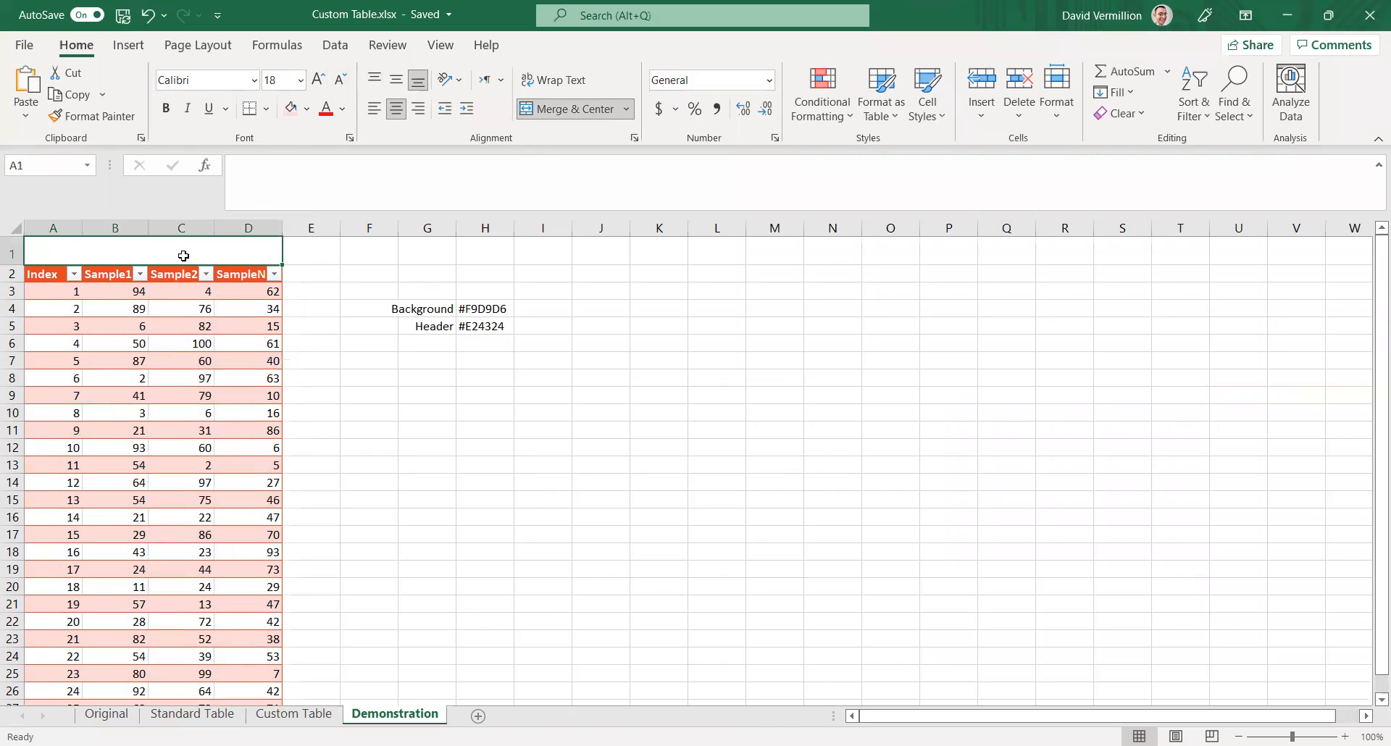
Step: Enter the title Demonstration in the merged cell above the table
{"action": "type", "text": "Demons"}
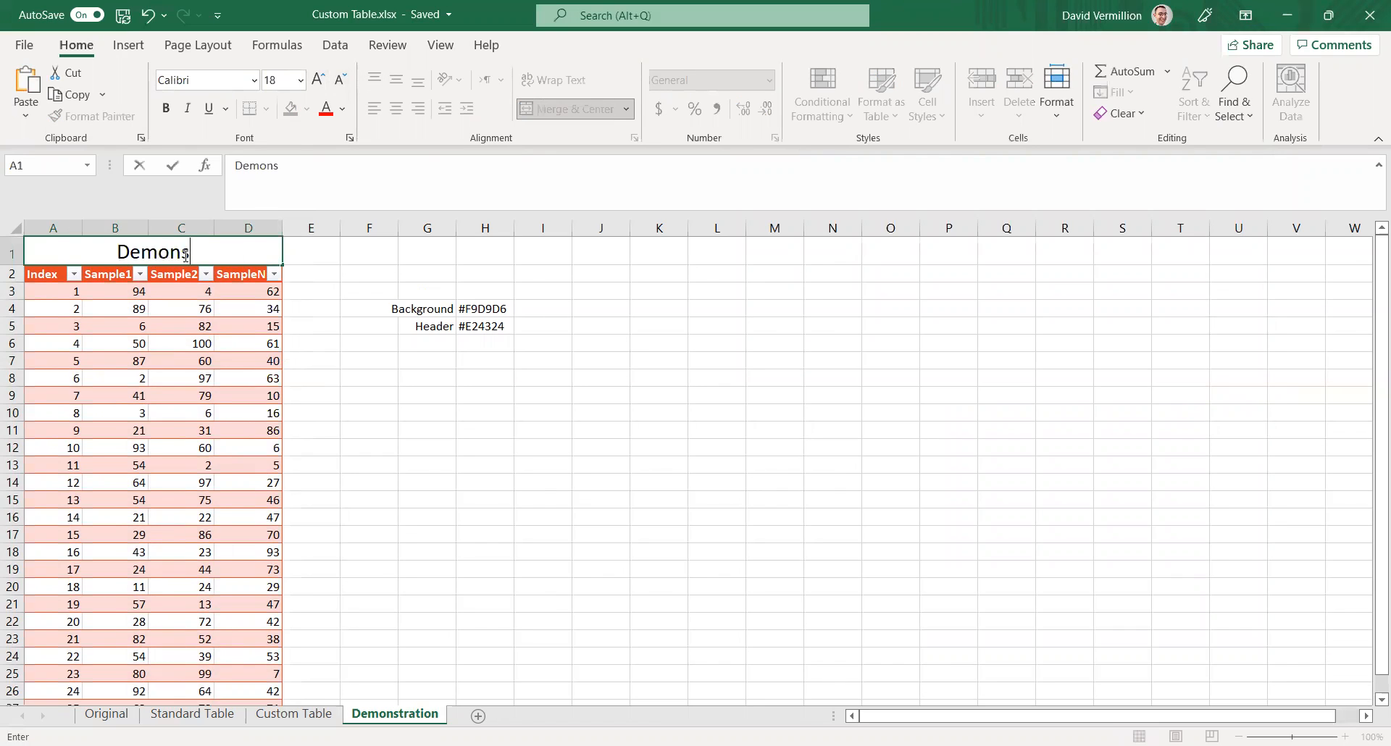
{"action": "type", "text": "tration"}
{"action": "key", "text": "Return"}
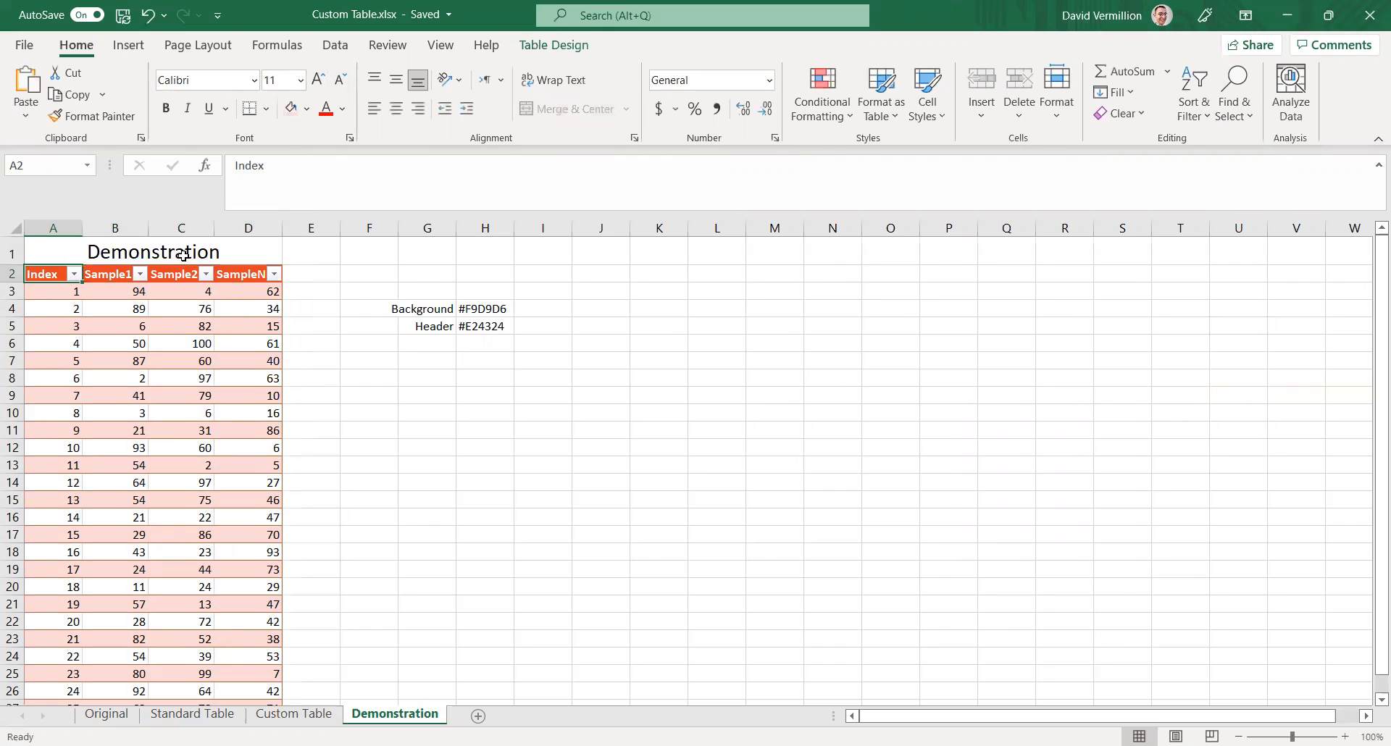
Step: Fill the merged Demonstration title cell with the light pink color
{"action": "left_click", "coordinate": [245, 258]}
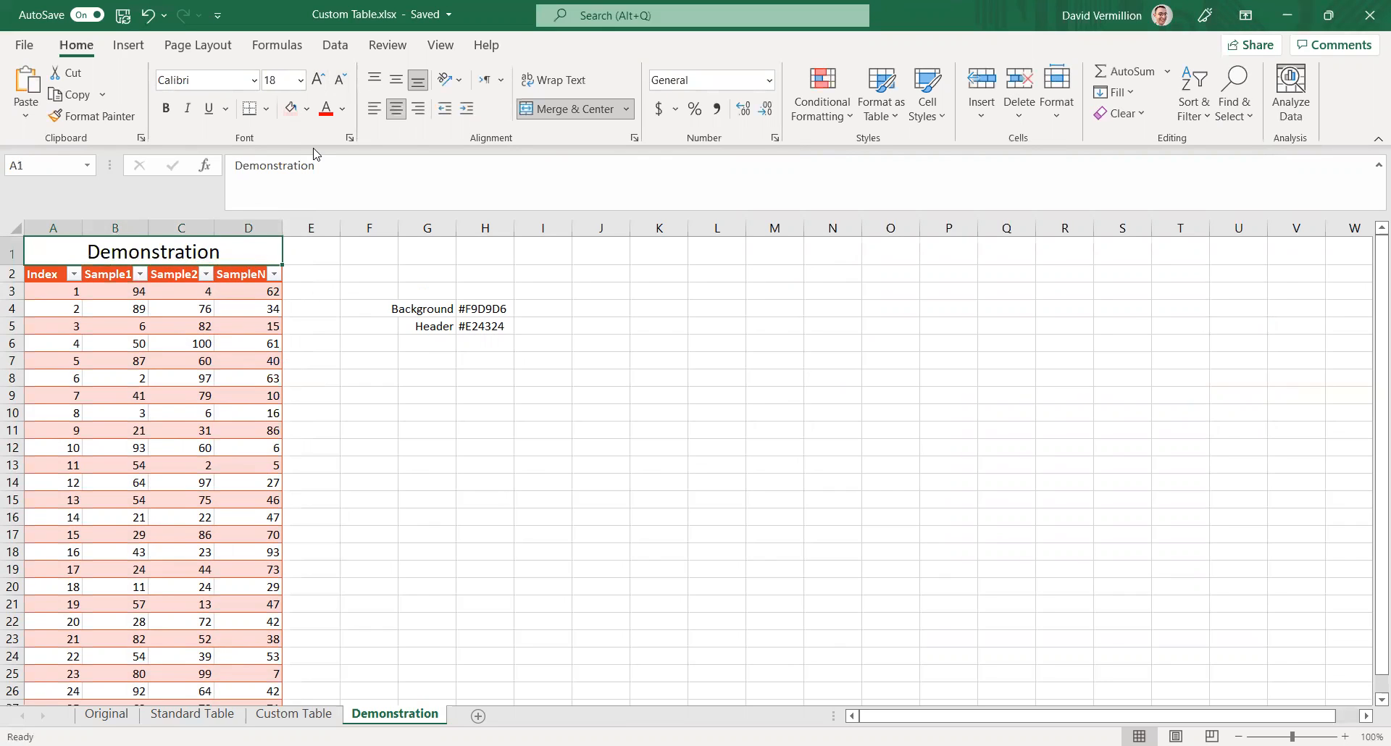
{"action": "left_click", "coordinate": [294, 109]}
{"action": "left_click", "coordinate": [259, 373]}
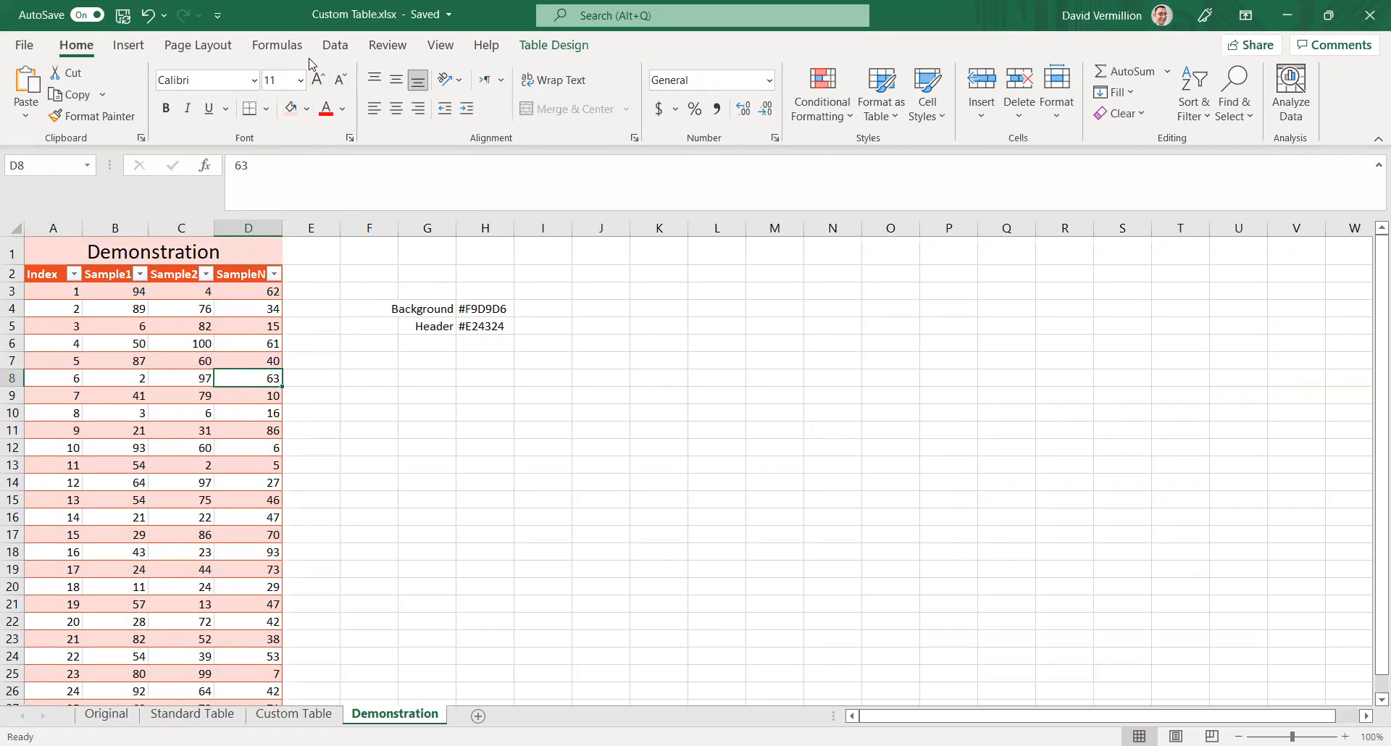
Step: Hide the gridlines on the Demonstration sheet and select an empty cell away from the table
{"action": "left_click", "coordinate": [454, 50]}
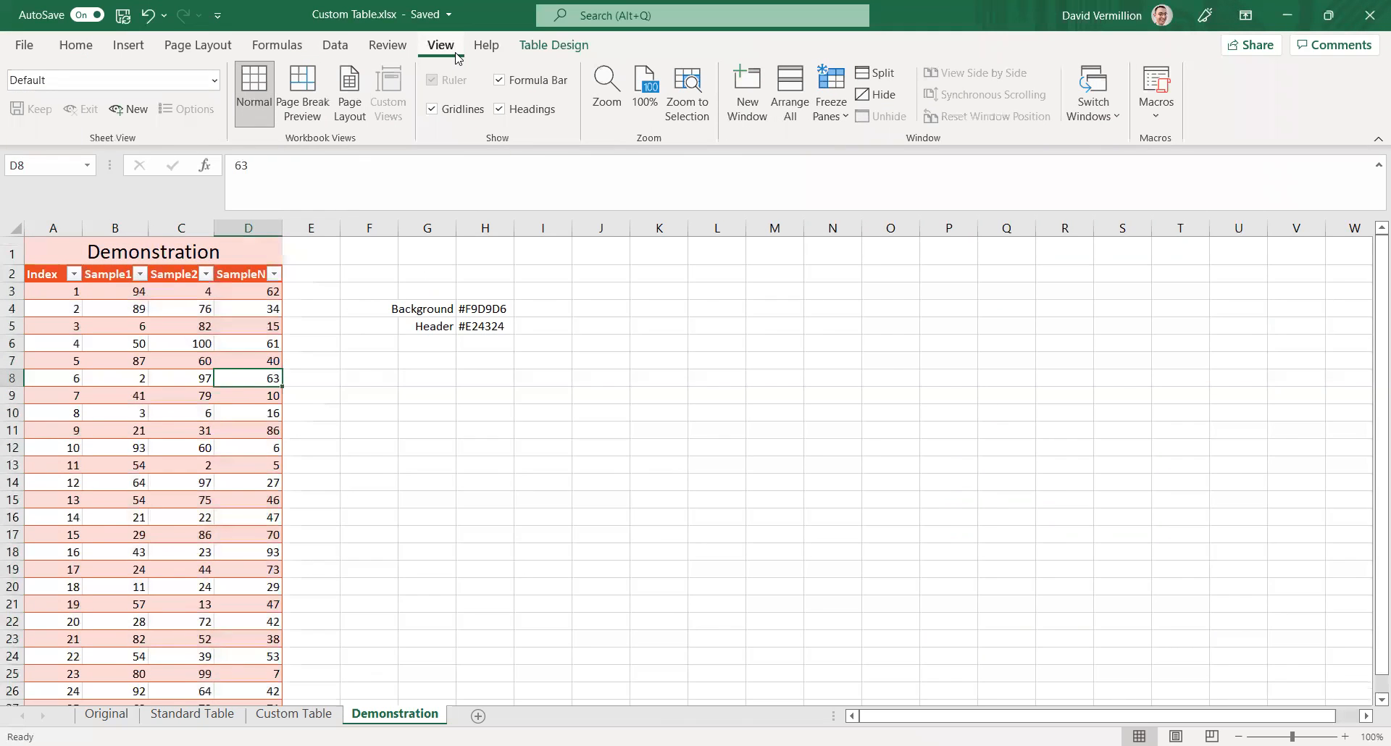
{"action": "left_click", "coordinate": [434, 109]}
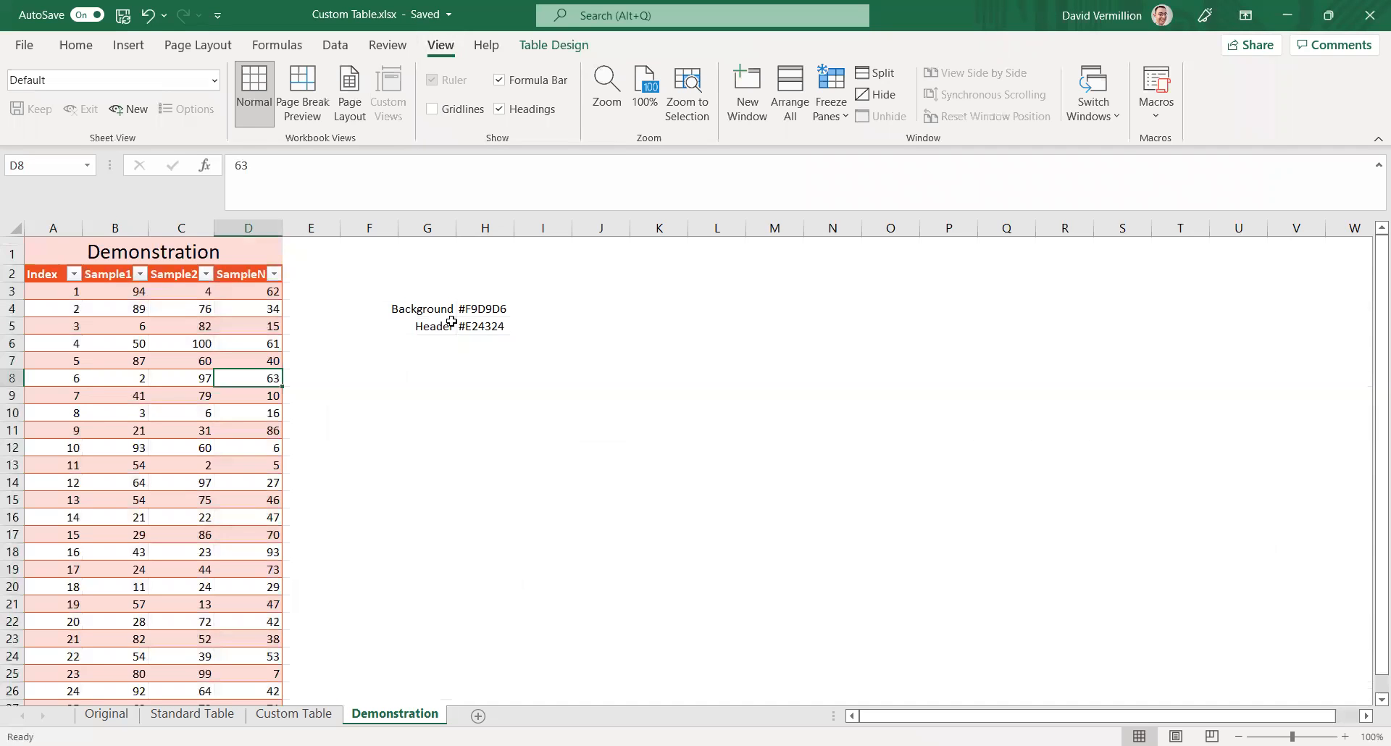
{"action": "left_click", "coordinate": [596, 471]}
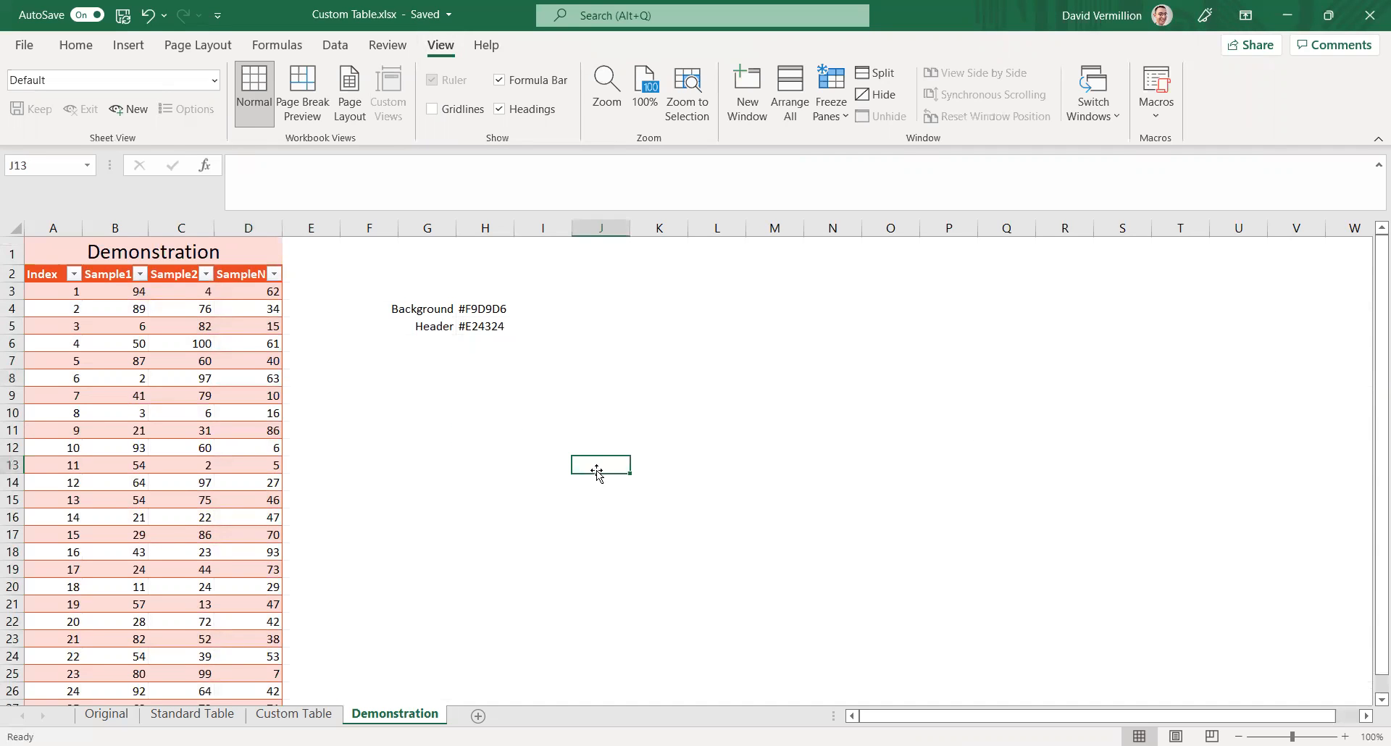
{"action": "left_click", "coordinate": [961, 333]}
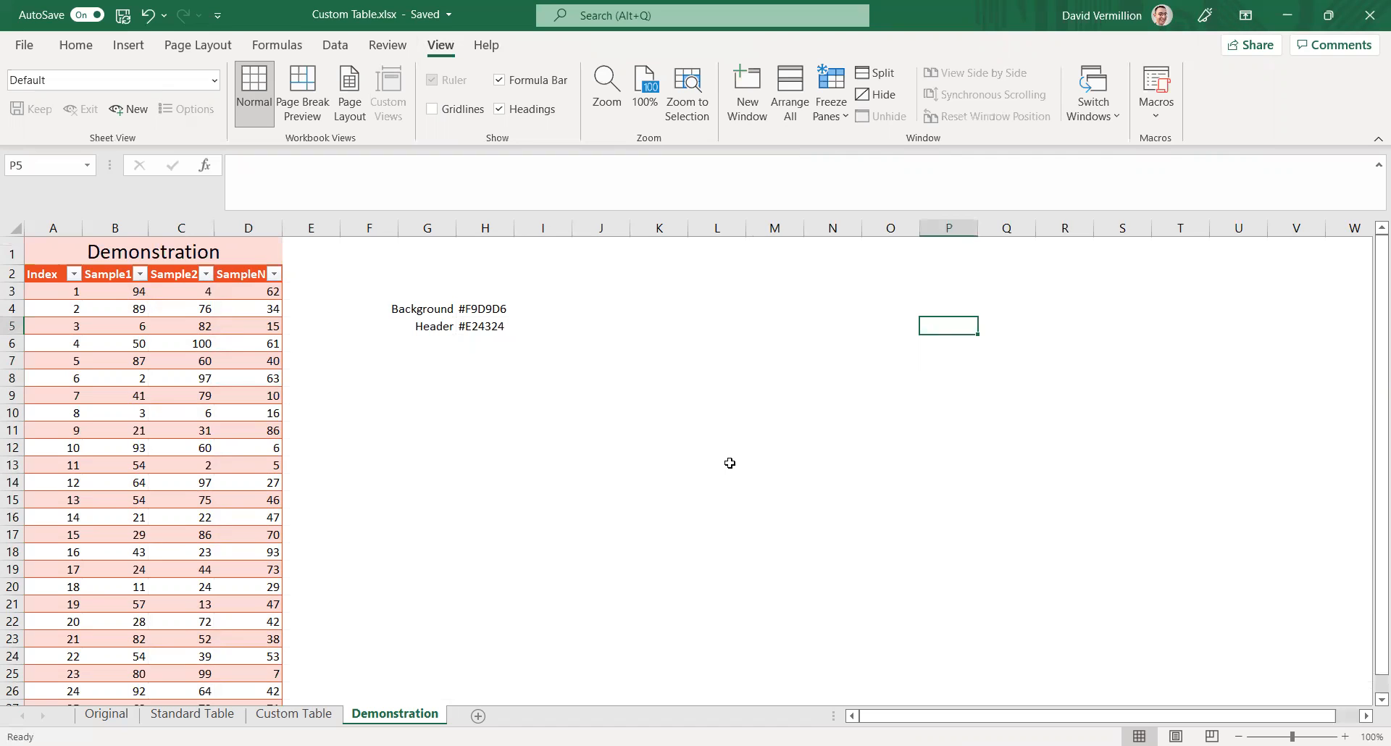